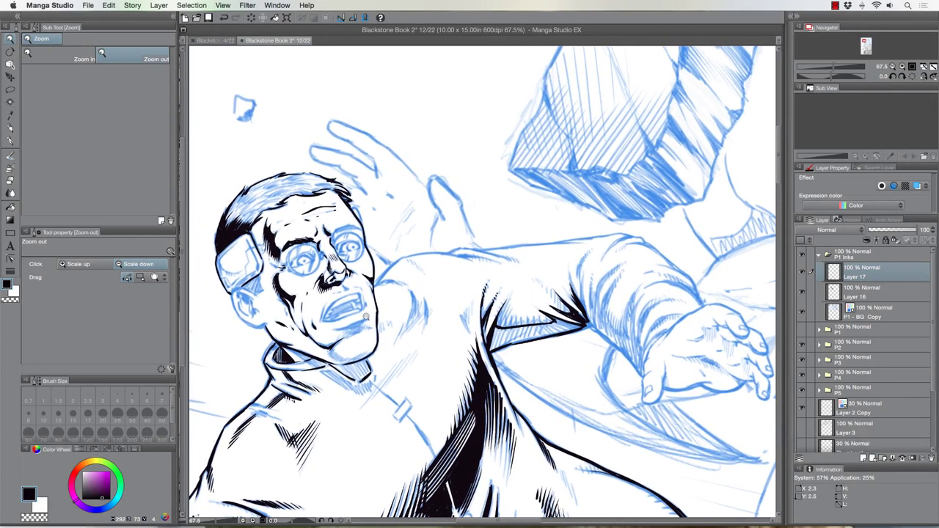
Step: Ink the neck-side shoulder line and hatch the shirt folds below it with the Detailing Brush pen at size 15
key("p")
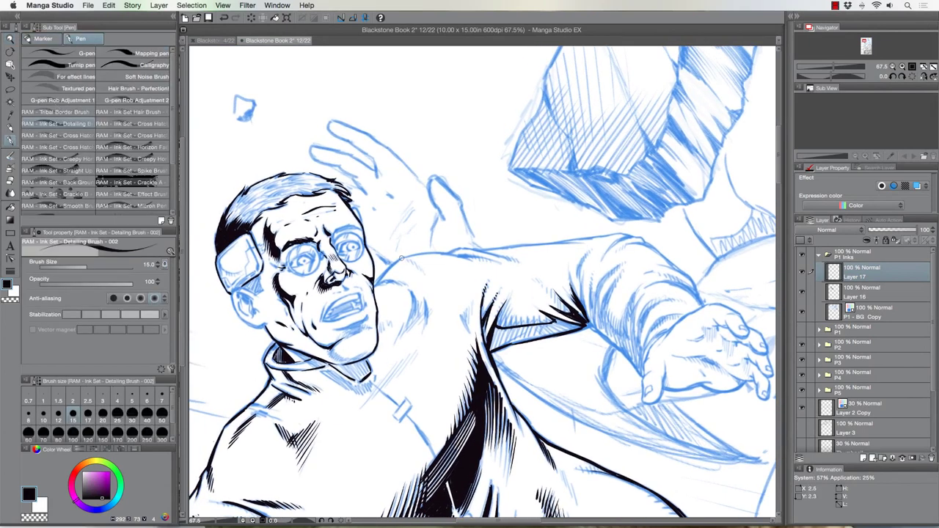
mouse_move(401, 258)
left_mouse_down()
mouse_move(378, 281)
mouse_move(415, 311)
mouse_move(403, 331)
left_mouse_up()
left_click_drag(404, 326, 400, 335)
mouse_move(423, 296)
left_mouse_down()
mouse_move(423, 327)
mouse_move(469, 328)
mouse_move(472, 314)
left_mouse_up()
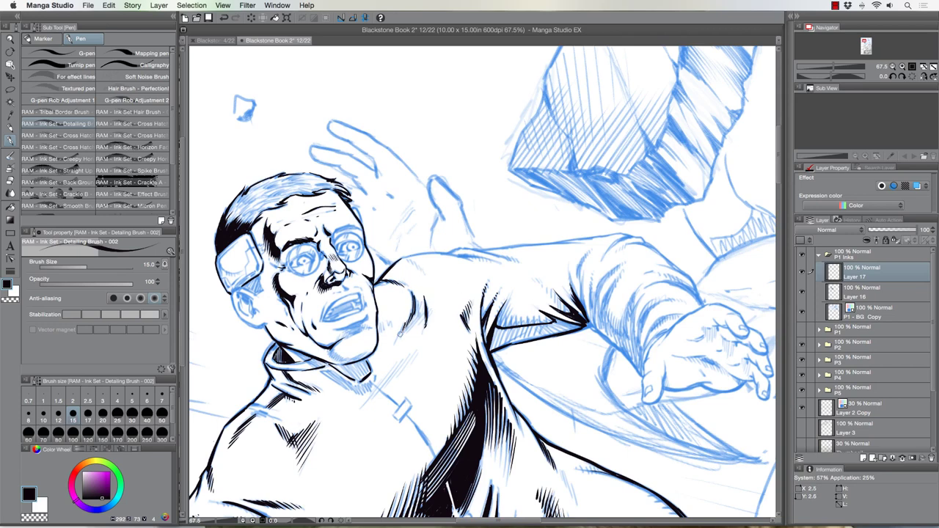
mouse_move(412, 316)
left_mouse_down()
mouse_move(392, 349)
mouse_move(402, 342)
left_mouse_up()
Step: Ink the collar's front edge and fill the shadow inside the collar with solid black
left_click_drag(309, 361, 370, 392)
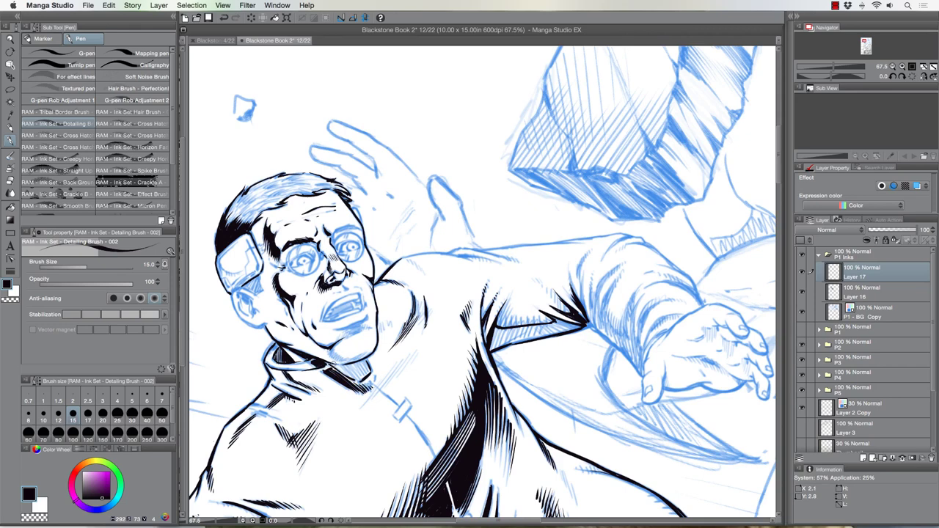
mouse_move(330, 363)
left_mouse_down()
mouse_move(352, 379)
mouse_move(346, 375)
mouse_move(372, 372)
left_mouse_up()
mouse_move(365, 365)
left_mouse_down()
mouse_move(373, 373)
mouse_move(359, 379)
mouse_move(317, 366)
left_mouse_up()
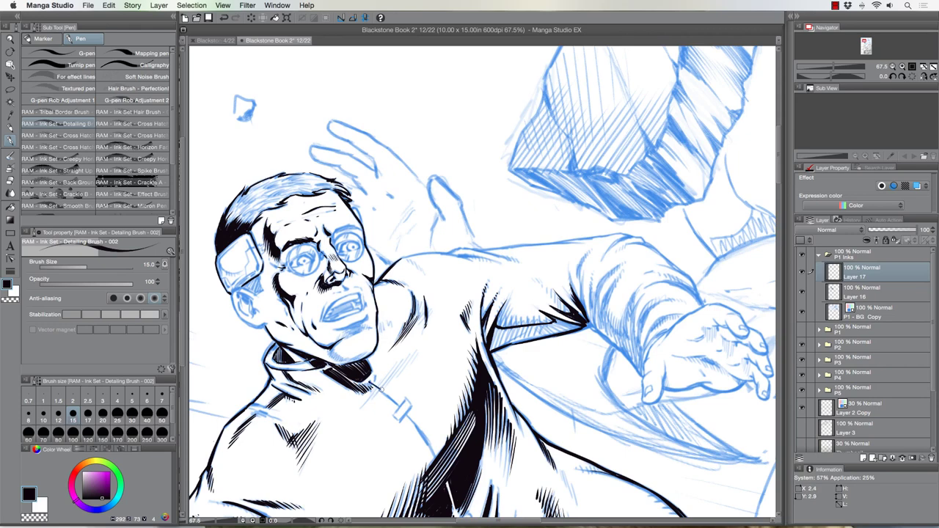
Step: Ink the shirt's front seam and its small rectangular fastener, and hatch the chest fold beside the collar
left_click_drag(412, 421, 437, 456)
mouse_move(405, 402)
left_mouse_down()
mouse_move(395, 416)
mouse_move(412, 405)
left_mouse_up()
left_click_drag(394, 417, 401, 422)
mouse_move(396, 364)
left_mouse_down()
mouse_move(380, 386)
mouse_move(406, 356)
left_mouse_up()
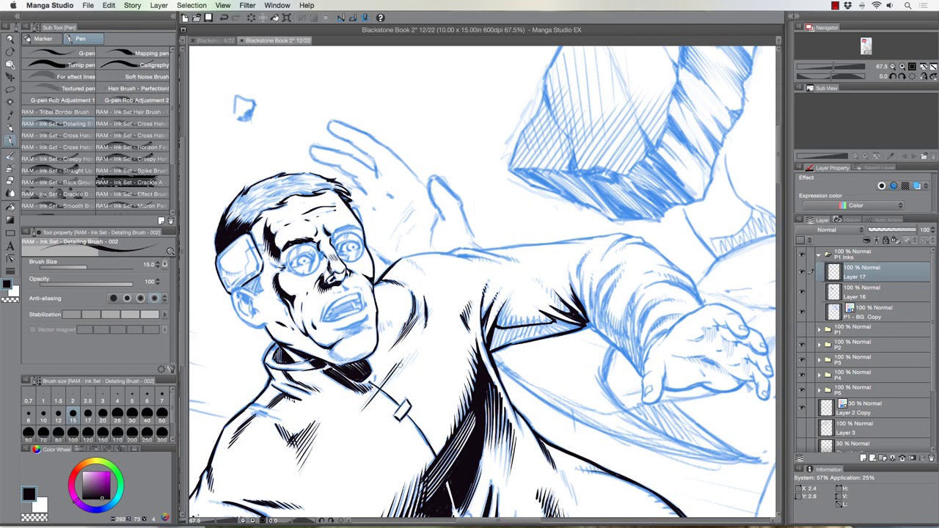
mouse_move(377, 393)
left_mouse_down()
mouse_move(411, 350)
mouse_move(422, 350)
left_mouse_up()
Step: Ink the outer contour of the outstretched arm from the shoulder around the elbow toward the cuff
key("r")
left_click_drag(318, 378, 420, 114)
key("p")
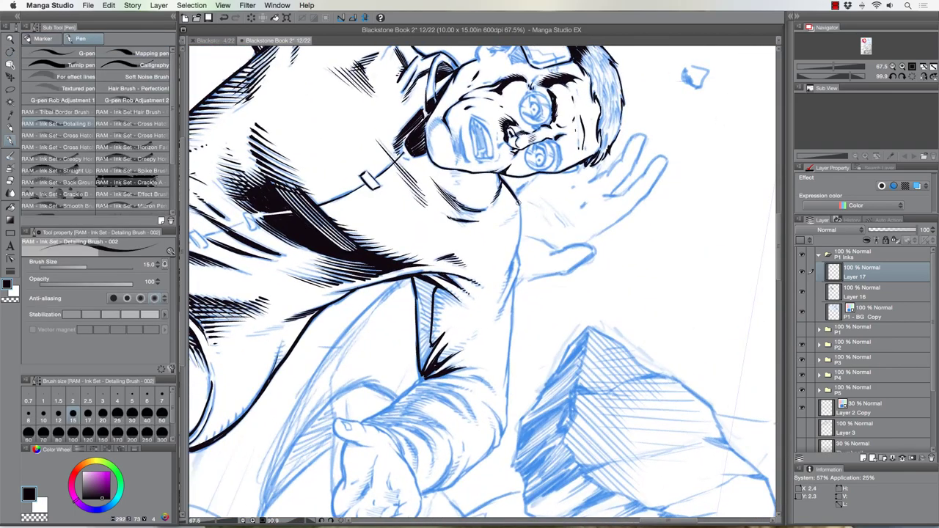
mouse_move(518, 203)
left_mouse_down()
mouse_move(519, 246)
mouse_move(505, 278)
mouse_move(516, 263)
mouse_move(518, 273)
mouse_move(504, 303)
left_mouse_up()
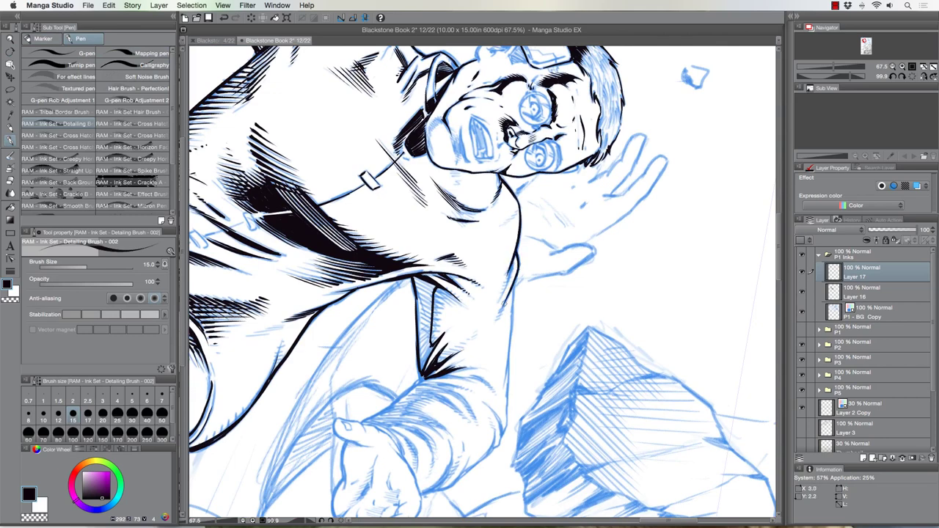
mouse_move(519, 272)
left_mouse_down()
mouse_move(503, 297)
mouse_move(509, 351)
left_mouse_up()
mouse_move(516, 283)
left_mouse_down()
mouse_move(506, 438)
mouse_move(492, 448)
mouse_move(493, 434)
left_mouse_up()
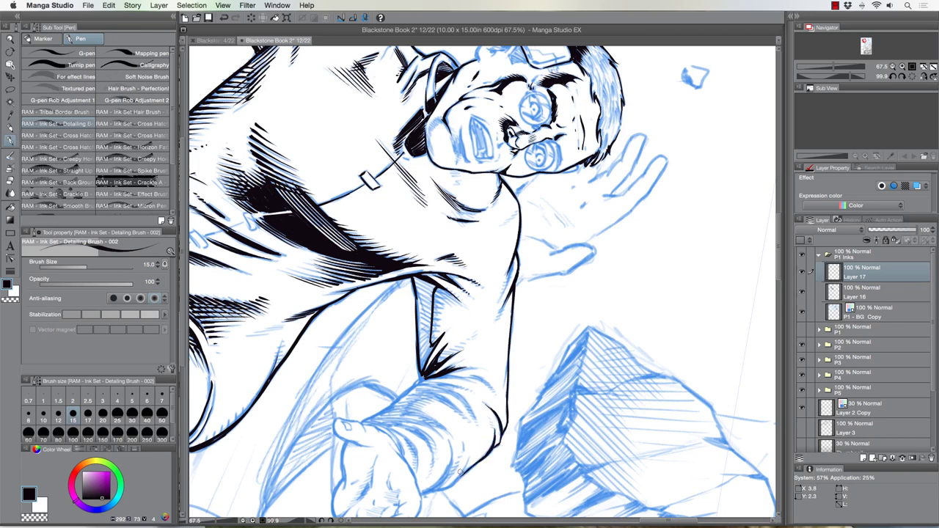
mouse_move(469, 458)
left_mouse_down()
mouse_move(450, 484)
mouse_move(463, 469)
left_mouse_up()
Step: Try filling the underarm shadow of the sleeve with close diagonal hatching, and undo those strokes
mouse_move(423, 369)
left_mouse_down()
mouse_move(431, 340)
mouse_move(416, 360)
left_mouse_up()
mouse_move(435, 321)
left_mouse_down()
mouse_move(417, 350)
mouse_move(419, 343)
left_mouse_up()
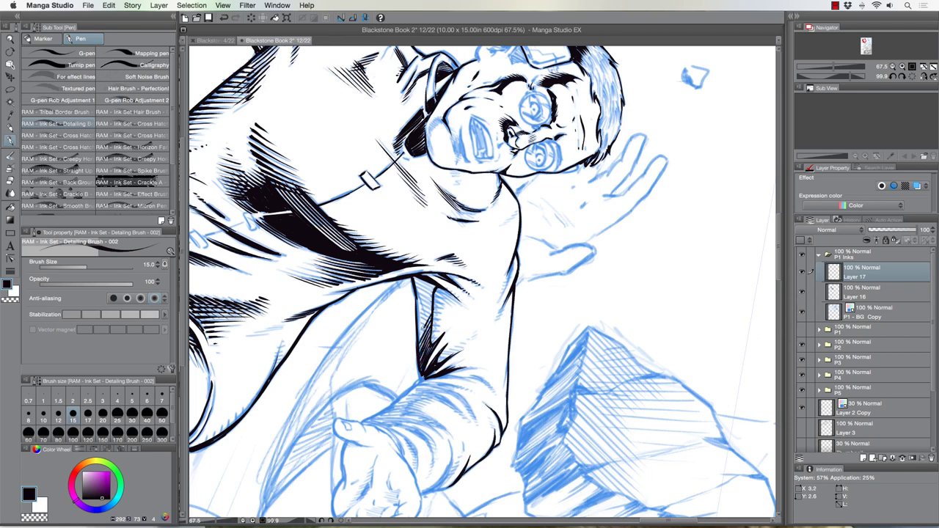
mouse_move(434, 304)
left_mouse_down()
mouse_move(418, 335)
mouse_move(420, 324)
left_mouse_up()
left_click_drag(434, 285, 419, 317)
mouse_move(433, 283)
left_mouse_down()
mouse_move(417, 314)
mouse_move(416, 304)
left_mouse_up()
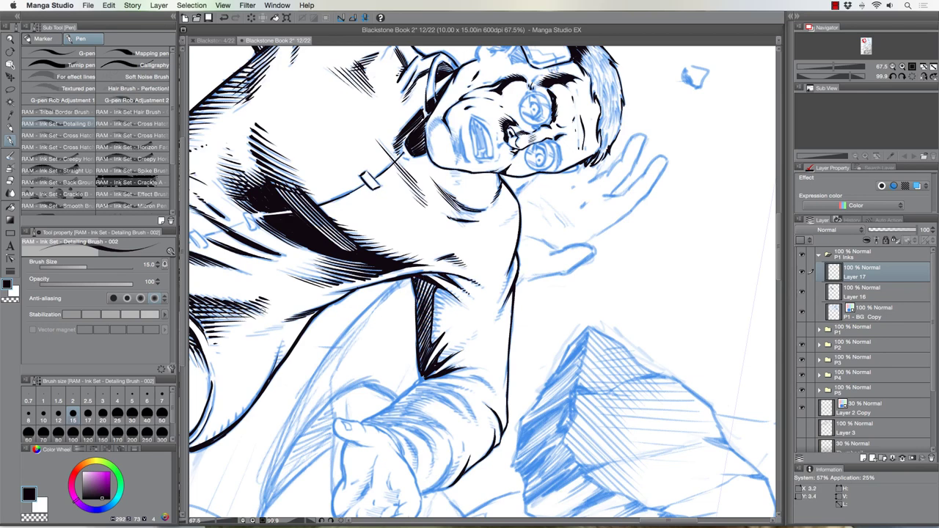
key("super+z")
key("super+z")
key("super+z")
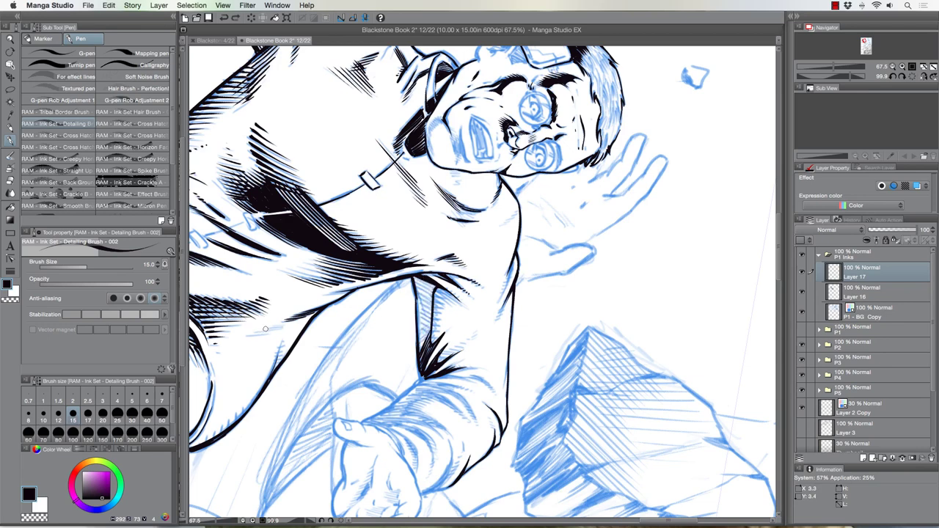
key("super+z")
key("super+z")
key("super+z")
key("super+z")
Step: Ink the inner elbow crease, the forearm's inner contour and the curved folds radiating across the sleeve
left_click_drag(421, 370, 415, 382)
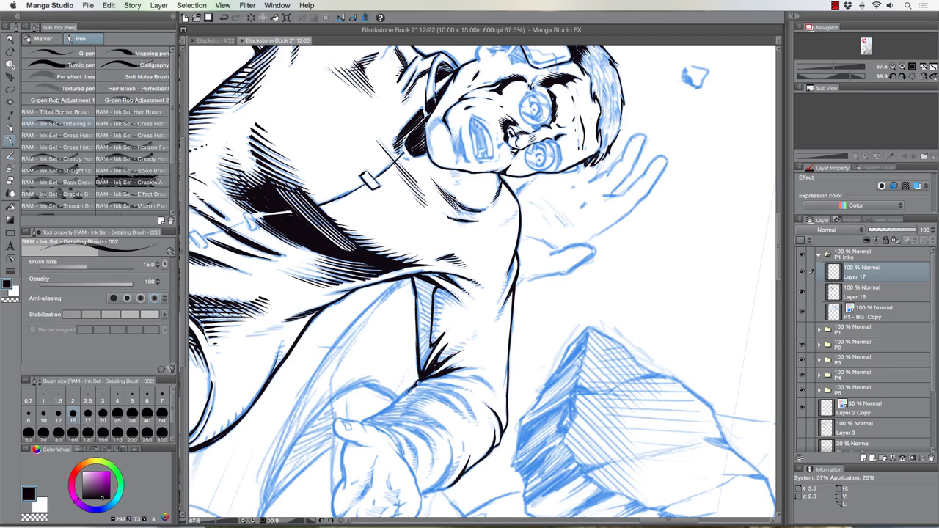
left_click_drag(411, 389, 366, 419)
left_click_drag(422, 385, 464, 403)
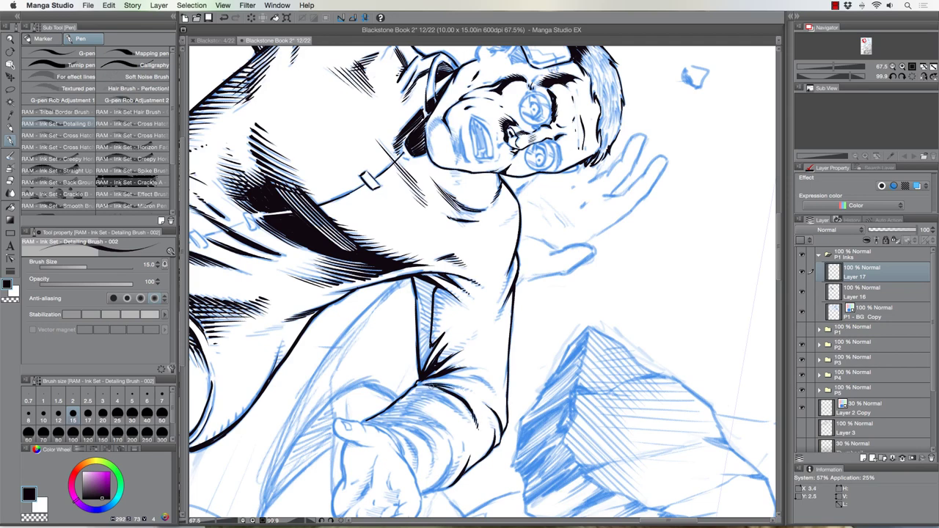
left_click_drag(446, 384, 466, 389)
mouse_move(441, 371)
left_mouse_down()
mouse_move(484, 383)
mouse_move(463, 375)
mouse_move(490, 386)
left_mouse_up()
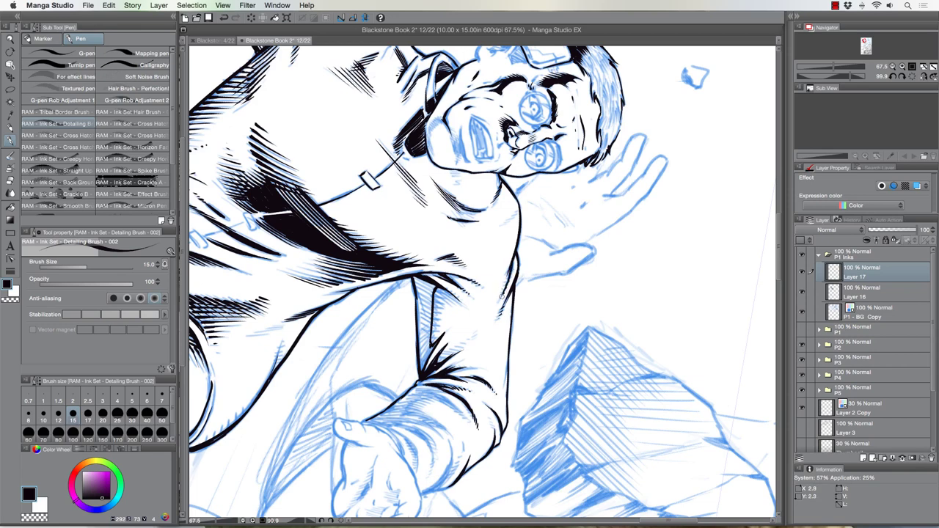
Step: Try long straight strokes across the bent sleeve, undoing each one
left_click_drag(295, 374, 508, 381)
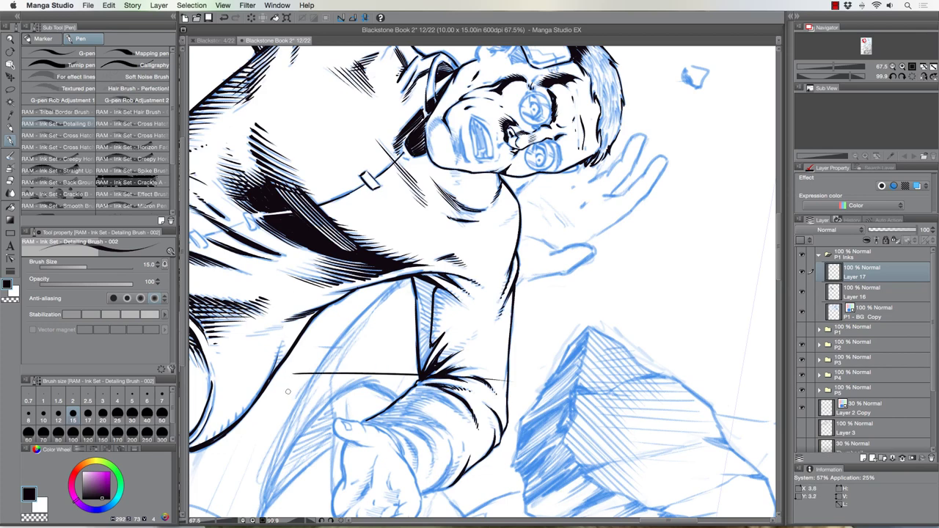
key("super+z")
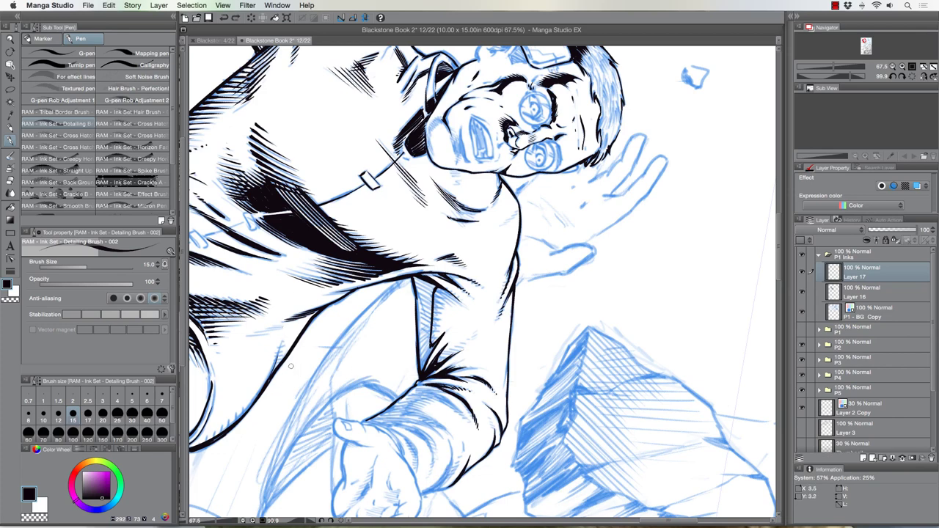
left_click_drag(293, 365, 557, 372)
key("super+z")
left_click_drag(289, 376, 580, 372)
key("super+z")
Step: Doodle a small hand holding a pen in the empty area above the rock
left_click_drag(434, 366, 459, 347)
mouse_move(606, 308)
left_mouse_down()
mouse_move(628, 276)
mouse_move(668, 264)
mouse_move(657, 275)
mouse_move(665, 293)
mouse_move(622, 312)
left_mouse_up()
left_click_drag(674, 261, 661, 285)
left_click_drag(685, 252, 667, 275)
mouse_move(687, 254)
left_mouse_down()
mouse_move(671, 273)
mouse_move(689, 253)
left_mouse_up()
left_click_drag(652, 294, 650, 297)
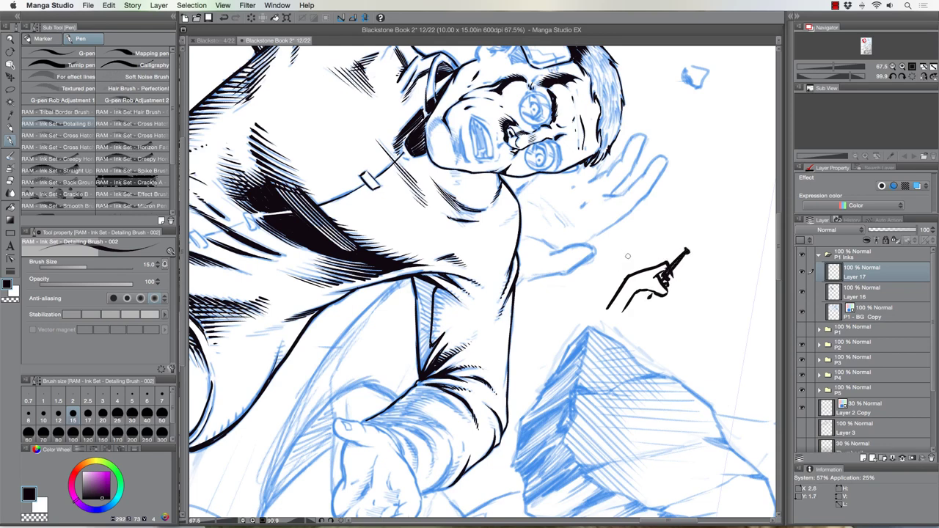
Step: Draw a spiral-bound sketchbook outline with thick edges around the small doodled hand
left_click_drag(626, 251, 630, 250)
mouse_move(622, 263)
left_mouse_down()
mouse_move(628, 256)
mouse_move(621, 273)
left_mouse_up()
left_click_drag(615, 285, 619, 282)
mouse_move(634, 249)
left_mouse_down()
mouse_move(616, 295)
mouse_move(698, 239)
mouse_move(684, 314)
left_mouse_up()
left_click_drag(702, 237, 692, 321)
left_click_drag(691, 315, 637, 322)
mouse_move(690, 320)
left_mouse_down()
mouse_move(635, 328)
mouse_move(651, 331)
left_mouse_up()
left_click_drag(625, 249, 607, 298)
left_click_drag(636, 241, 633, 246)
Step: Undo all strokes of the hand and sketchbook doodle
key("super+z")
key("super+z")
key("super+z")
key("super+z")
key("super+z")
key("super+z")
key("super+z")
key("super+z")
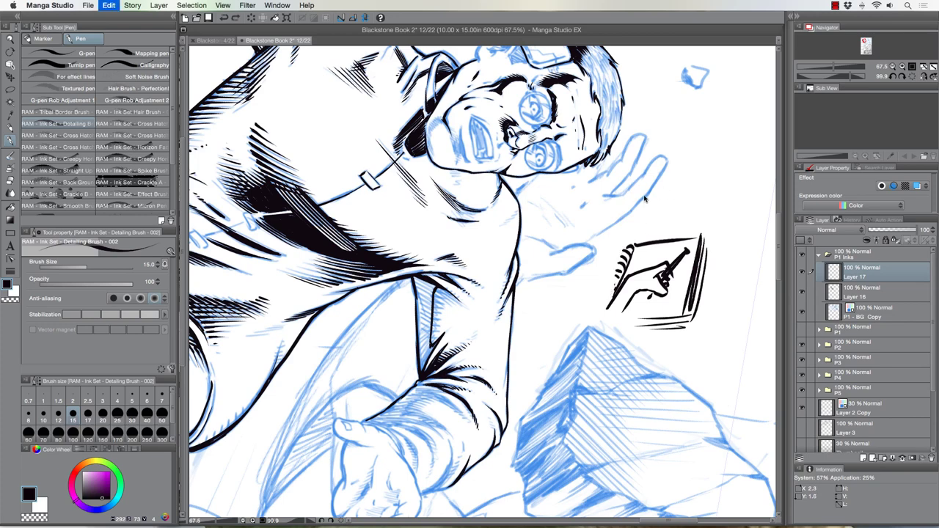
key("super+z")
key("super+z")
key("super+z")
key("super+z")
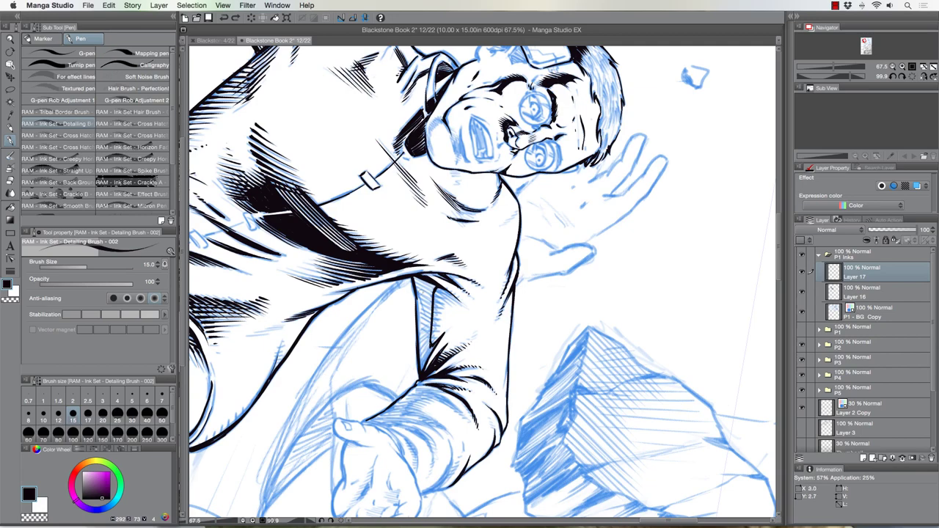
Step: Ink the underarm edge and hatch the shadow along the underside of the upper sleeve
left_click_drag(414, 278, 416, 304)
key("r")
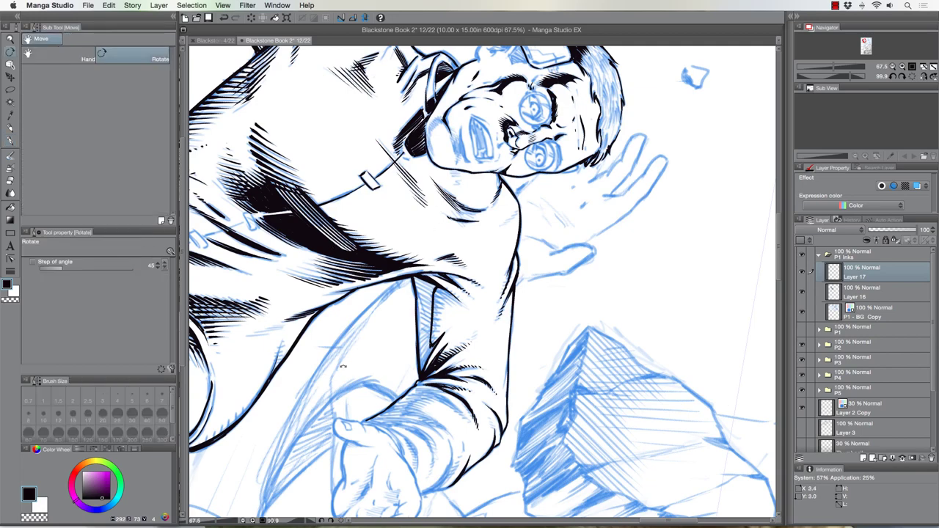
left_click_drag(344, 366, 562, 453)
key("p")
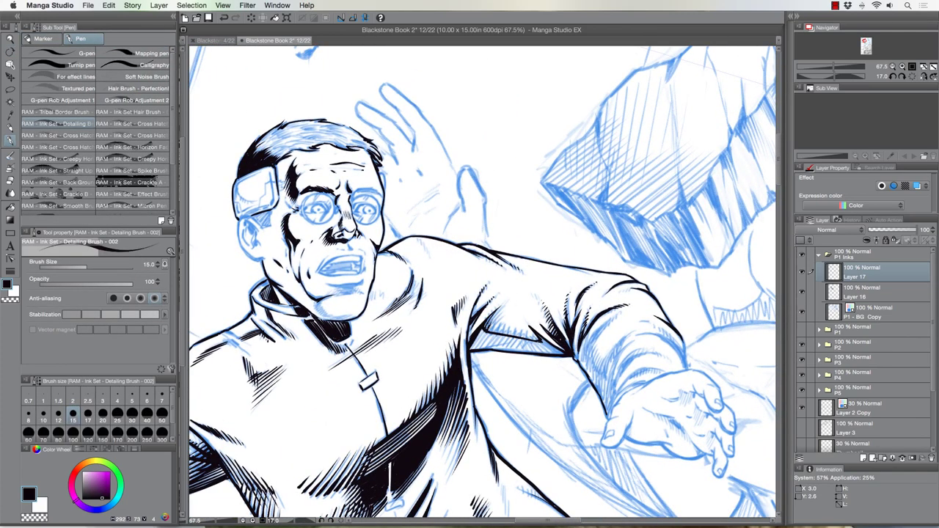
mouse_move(500, 313)
left_mouse_down()
mouse_move(492, 335)
mouse_move(518, 339)
left_mouse_up()
left_click_drag(501, 308, 487, 326)
mouse_move(510, 308)
left_mouse_down()
mouse_move(491, 327)
mouse_move(513, 325)
mouse_move(468, 336)
mouse_move(484, 321)
left_mouse_up()
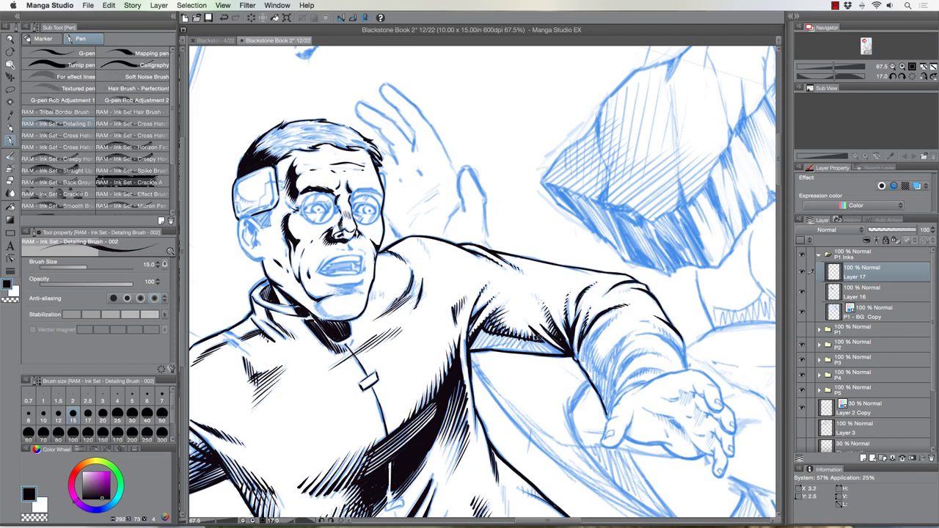
Step: Add hatching beside the inner elbow and ink the heavy curved folds of the forearm sleeve
mouse_move(539, 335)
left_mouse_down()
mouse_move(556, 348)
mouse_move(549, 354)
left_mouse_up()
mouse_move(565, 349)
left_mouse_down()
mouse_move(558, 358)
mouse_move(585, 345)
left_mouse_up()
left_click_drag(593, 334, 587, 351)
mouse_move(597, 335)
left_mouse_down()
mouse_move(590, 351)
mouse_move(605, 372)
mouse_move(622, 342)
mouse_move(607, 371)
left_mouse_up()
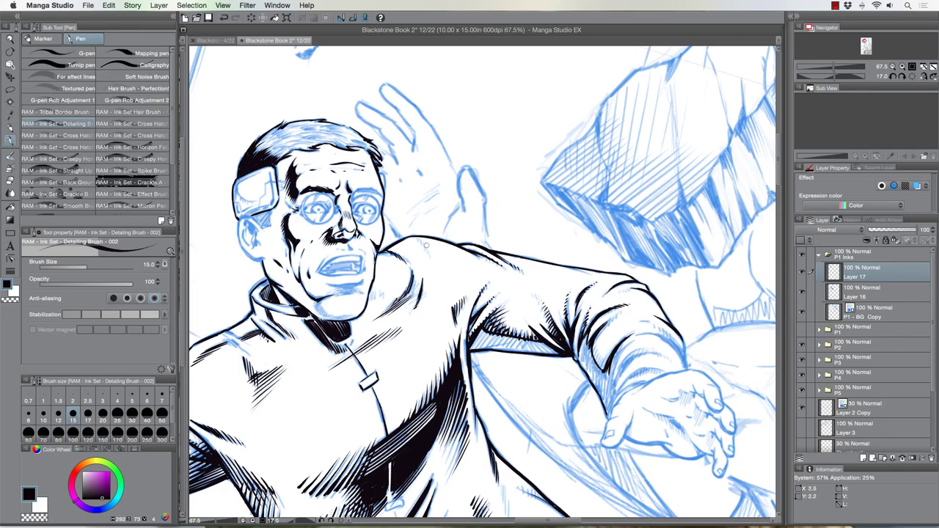
Step: Thicken the outer sleeve contour down to the elbow, undoing and redrawing the stroke until it follows the line cleanly
key("r")
left_click_drag(332, 375, 435, 154)
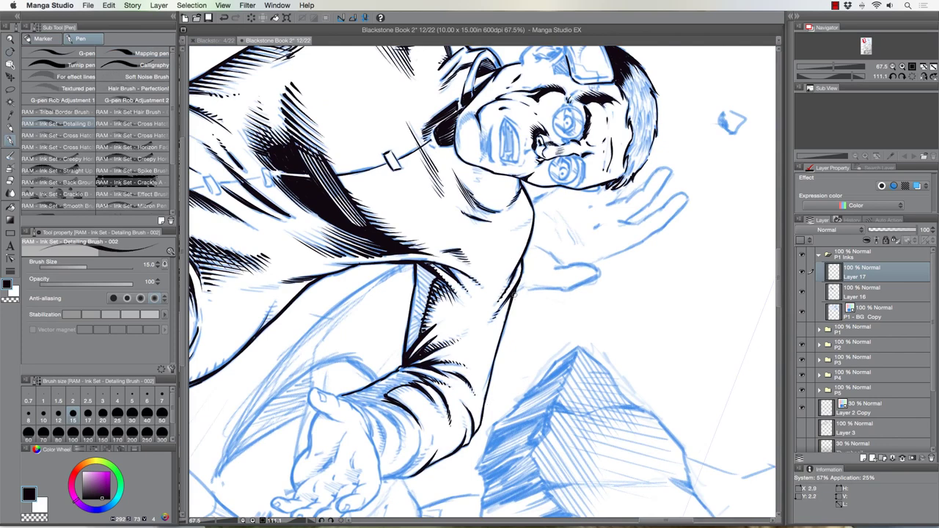
left_click_drag(513, 293, 491, 385)
left_click_drag(499, 349, 483, 417)
key("super+z")
left_click_drag(510, 310, 483, 421)
key("super+z")
key("super+z")
left_click_drag(514, 292, 498, 350)
left_click_drag(507, 317, 488, 392)
key("super+z")
left_click_drag(518, 284, 483, 397)
key("super+z")
left_click_drag(515, 289, 492, 389)
key("super+z")
left_click_drag(518, 287, 489, 371)
key("super+z")
left_click_drag(515, 289, 488, 383)
left_click_drag(488, 388, 467, 446)
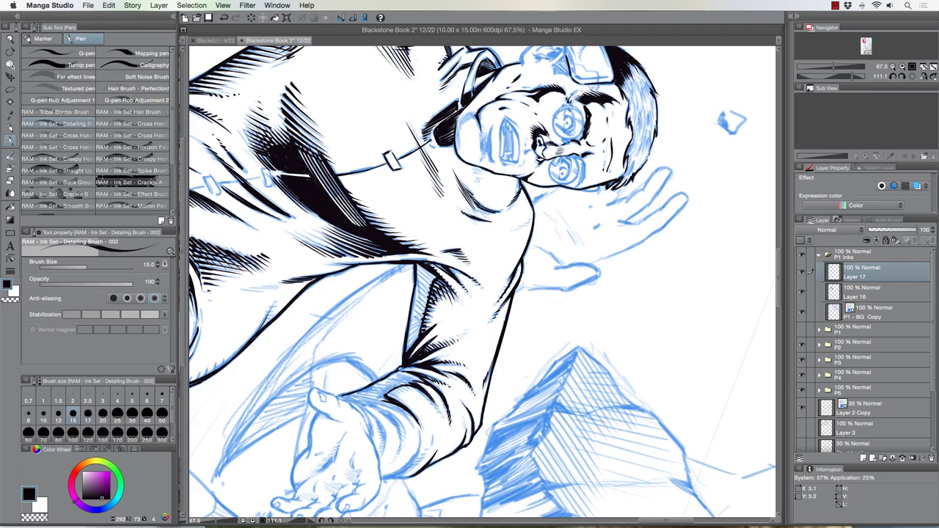
Step: Ink the edge of the open palm below the thumb on the outstretched hand
left_click(11, 39)
left_click_drag(374, 290, 359, 286)
left_click_drag(262, 337, 265, 337)
scroll(266, 336, "down", 2)
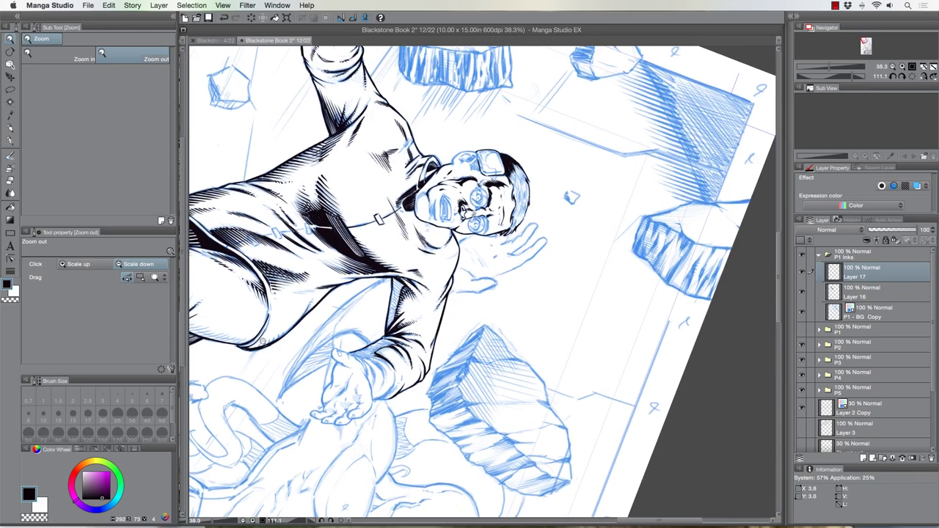
scroll(297, 349, "up", 2)
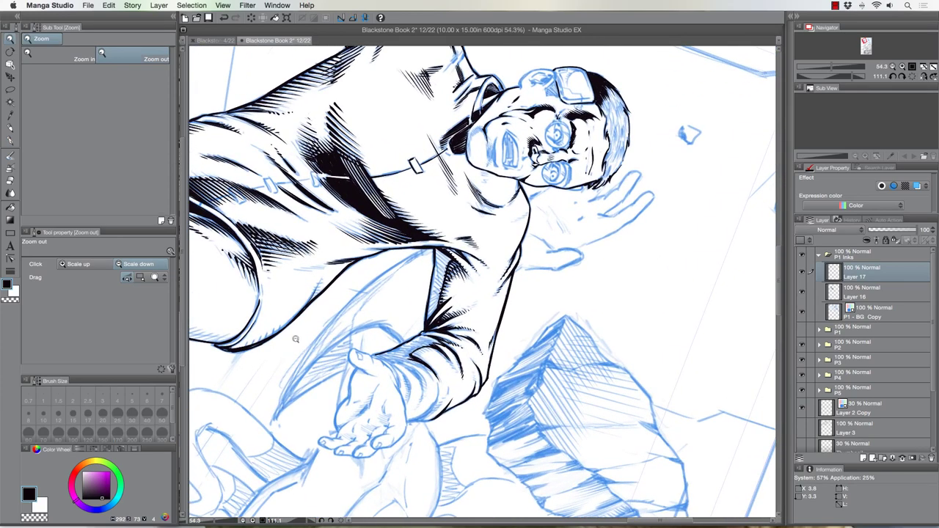
scroll(301, 346, "down", 1)
scroll(301, 347, "down", 2)
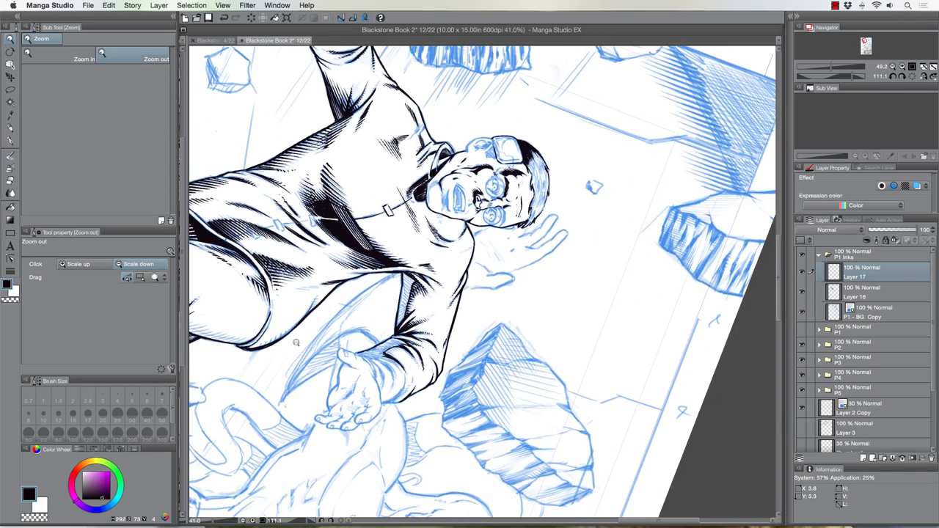
scroll(303, 358, "up", 3)
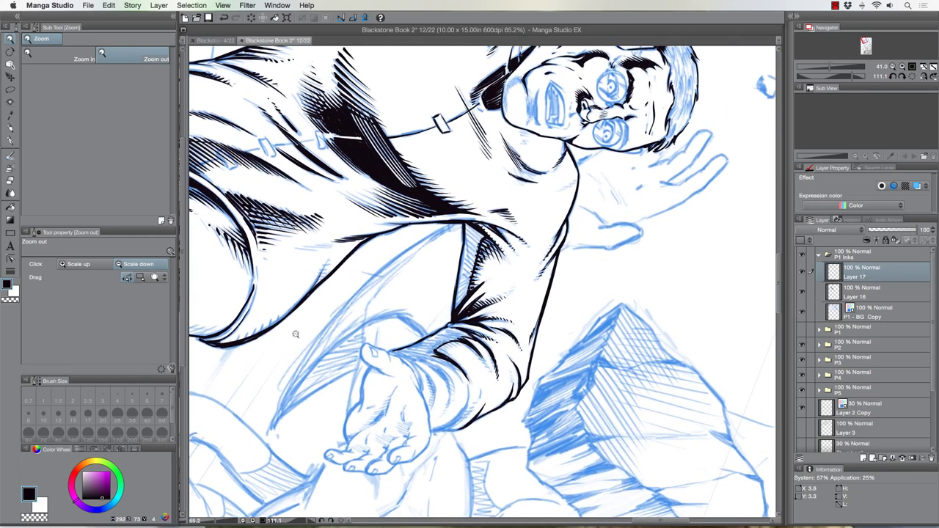
left_click_drag(317, 401, 381, 327)
left_click(11, 139)
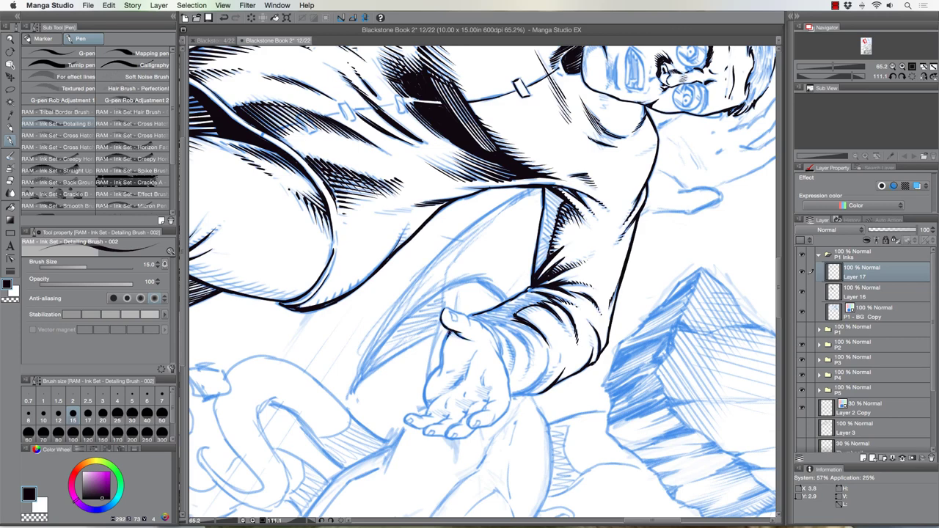
mouse_move(444, 349)
left_mouse_down()
mouse_move(443, 367)
mouse_move(426, 382)
mouse_move(427, 408)
left_mouse_up()
Step: Examine the inked figure upright within its panel and the whole comic page layout
key("alt+space")
left_click_drag(373, 295, 307, 252)
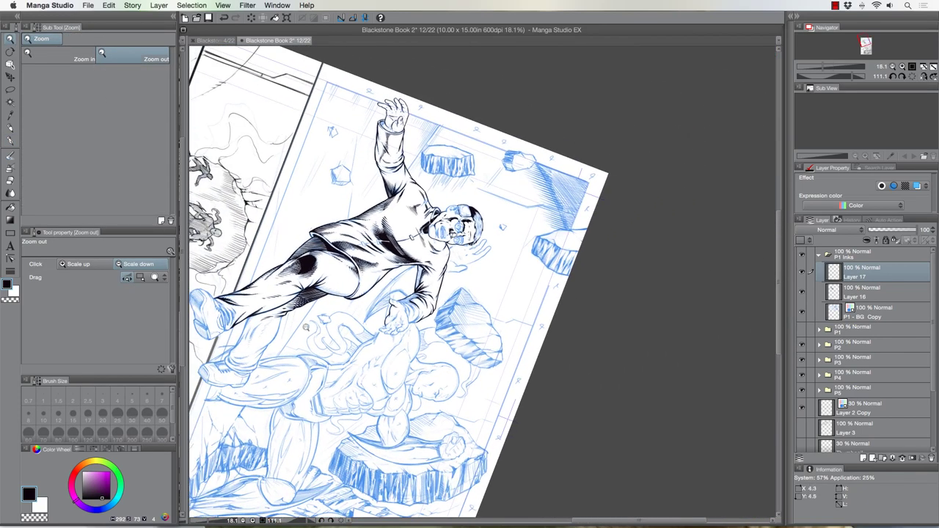
key("shift+space")
left_click_drag(329, 358, 625, 350)
key("alt+space")
left_click_drag(420, 399, 333, 312)
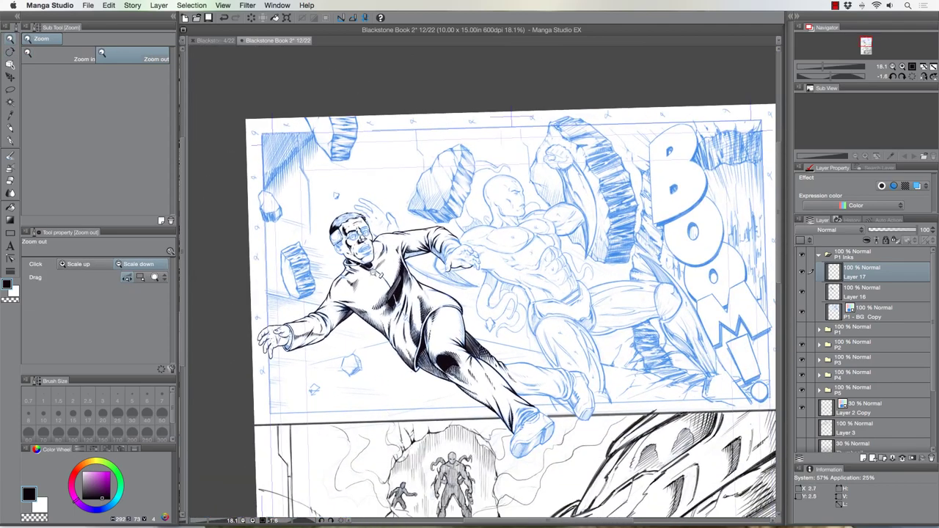
left_click_drag(381, 367, 319, 334)
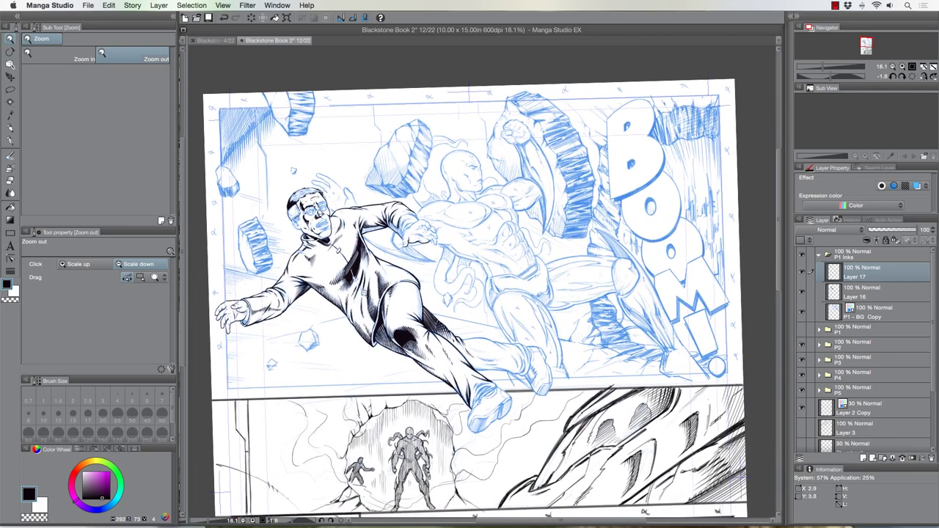
left_click_drag(366, 294, 355, 294)
left_click_drag(315, 338, 308, 242)
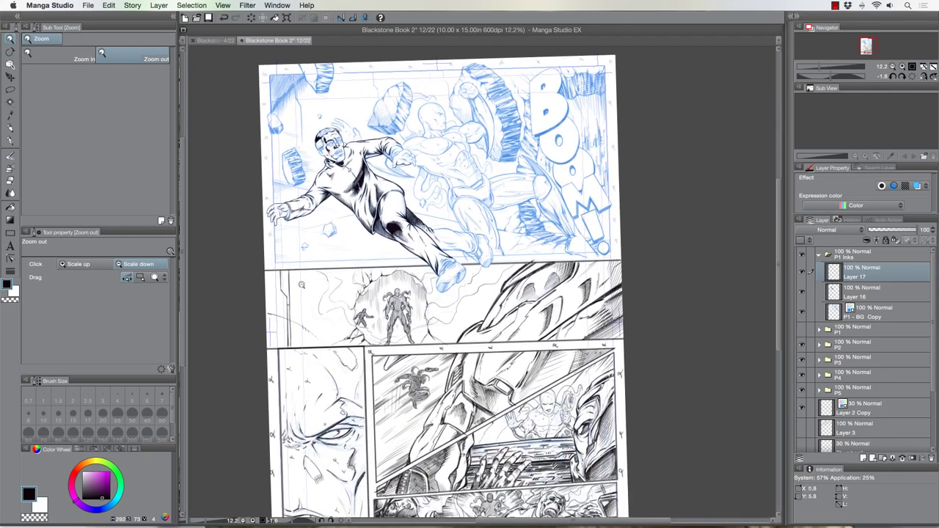
left_click_drag(319, 311, 315, 310)
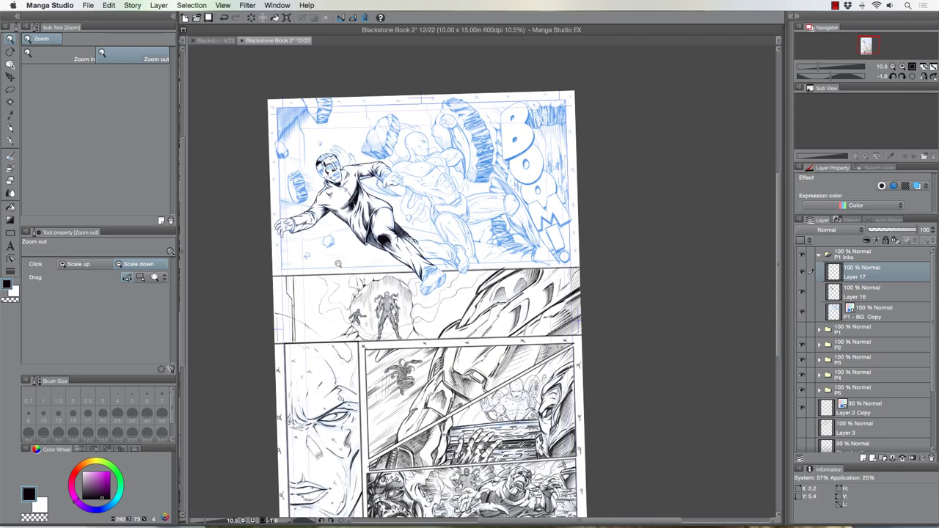
Step: Ink the upper edge and first curled finger of the outstretched hand with the Detailing Brush, undoing and redrawing uneven strokes
left_click(389, 171)
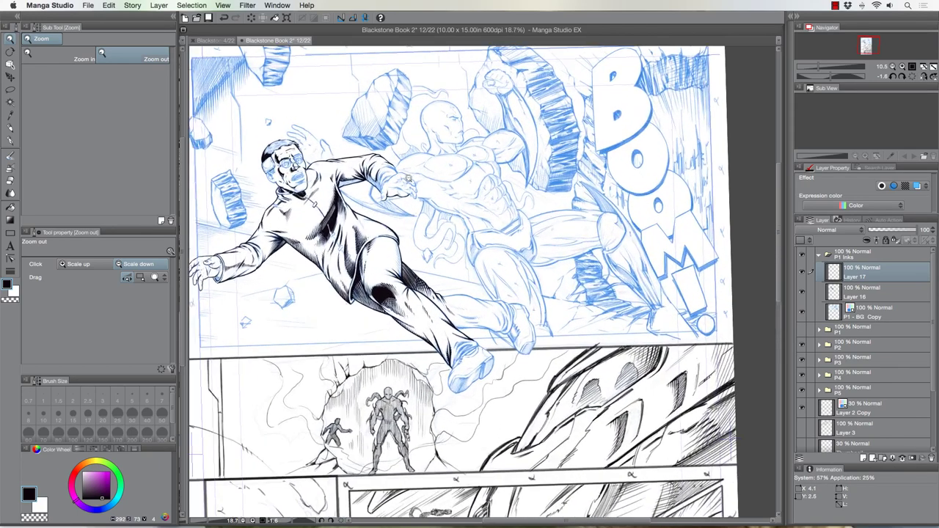
left_click_drag(408, 178, 461, 187)
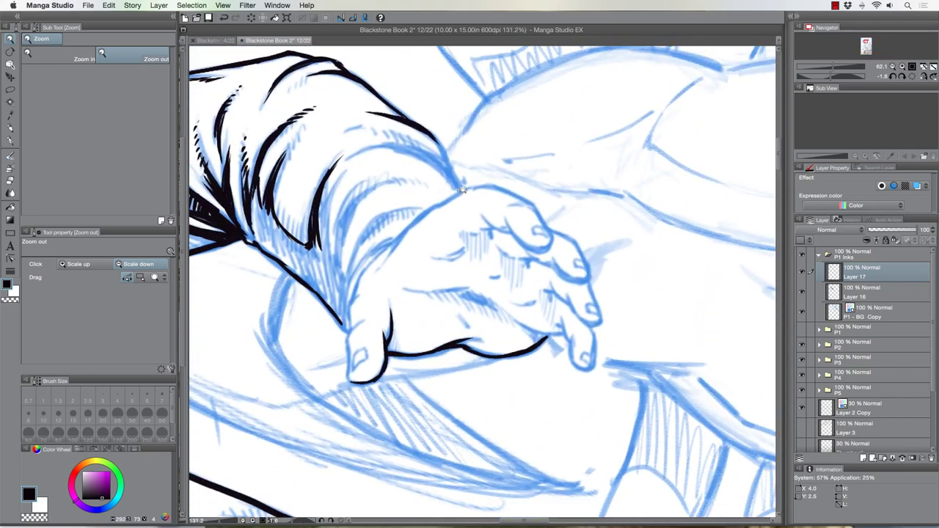
left_click(318, 370)
left_click_drag(295, 368, 360, 283)
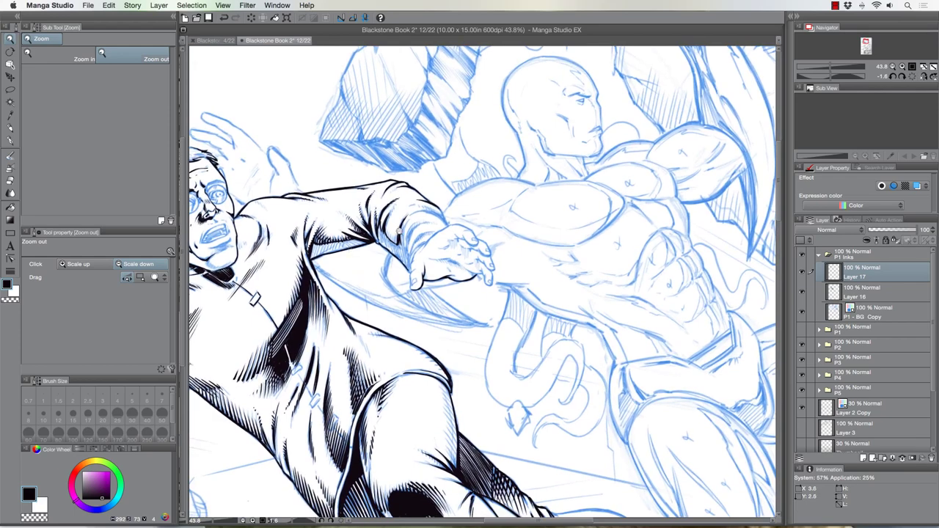
scroll(400, 229, "up", 1)
left_click(10, 141)
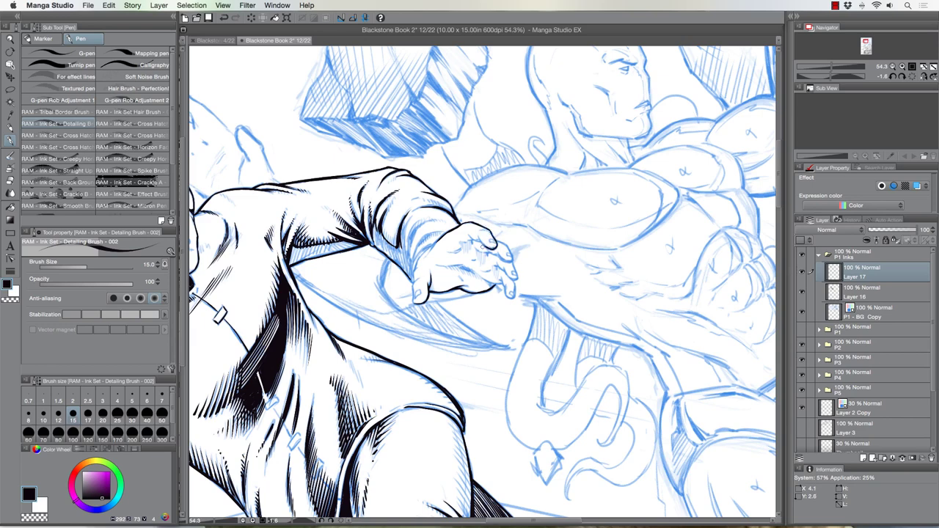
key("super+z")
mouse_move(494, 250)
left_mouse_down()
mouse_move(484, 246)
mouse_move(493, 250)
left_mouse_up()
key("super+z")
key("super+z")
key("super+z")
left_click_drag(434, 242, 441, 237)
key("super+z")
key("super+z")
Step: Ink the thumbnail on the outstretched hand, undoing and redrawing it until it fits the pencil line
left_click_drag(416, 292, 421, 290)
key("super+z")
left_click_drag(417, 288, 420, 295)
key("super+z")
left_click_drag(419, 290, 418, 293)
key("super+z")
left_click_drag(420, 290, 417, 294)
left_click(445, 365)
left_click(450, 358)
mouse_move(437, 365)
left_mouse_down()
mouse_move(456, 379)
mouse_move(462, 367)
mouse_move(446, 358)
left_mouse_up()
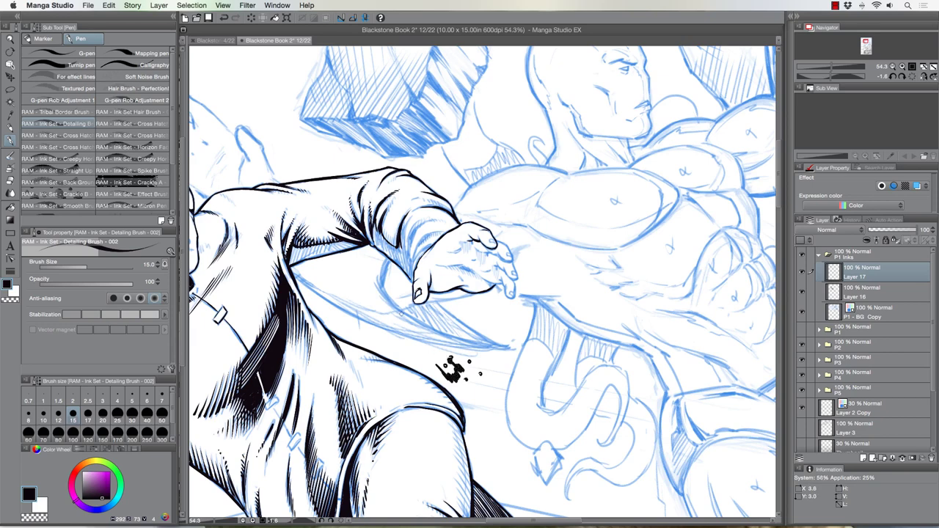
key("super+z")
key("super+z")
key("super+z")
key("super+z")
Step: Ink the remaining curled fingers of the outstretched hand and add the creases and hatching across its palm
left_click_drag(462, 238, 469, 243)
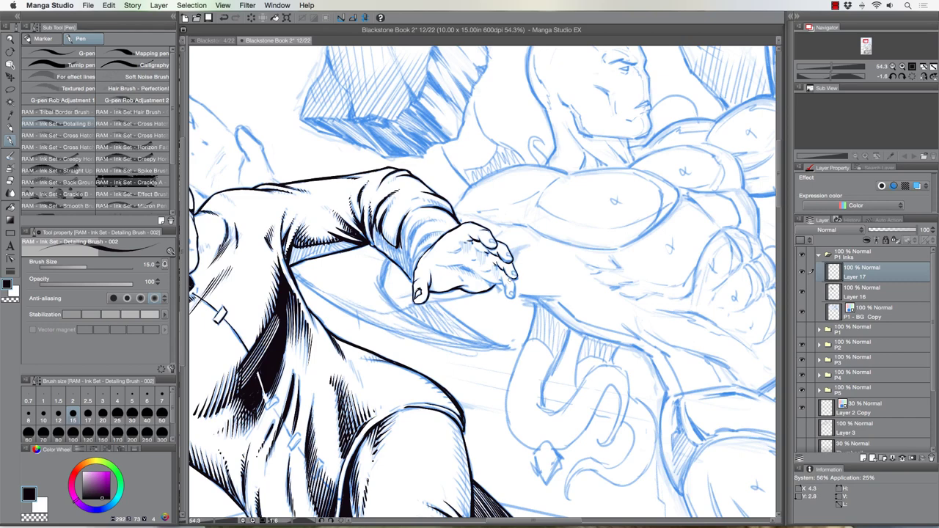
mouse_move(514, 285)
left_mouse_down()
mouse_move(516, 298)
mouse_move(507, 295)
left_mouse_up()
left_click_drag(432, 264, 475, 274)
mouse_move(472, 272)
left_mouse_down()
mouse_move(505, 288)
mouse_move(490, 286)
left_mouse_up()
mouse_move(471, 273)
left_mouse_down()
mouse_move(494, 274)
mouse_move(455, 253)
left_mouse_up()
mouse_move(463, 240)
left_mouse_down()
mouse_move(502, 285)
mouse_move(498, 276)
left_mouse_up()
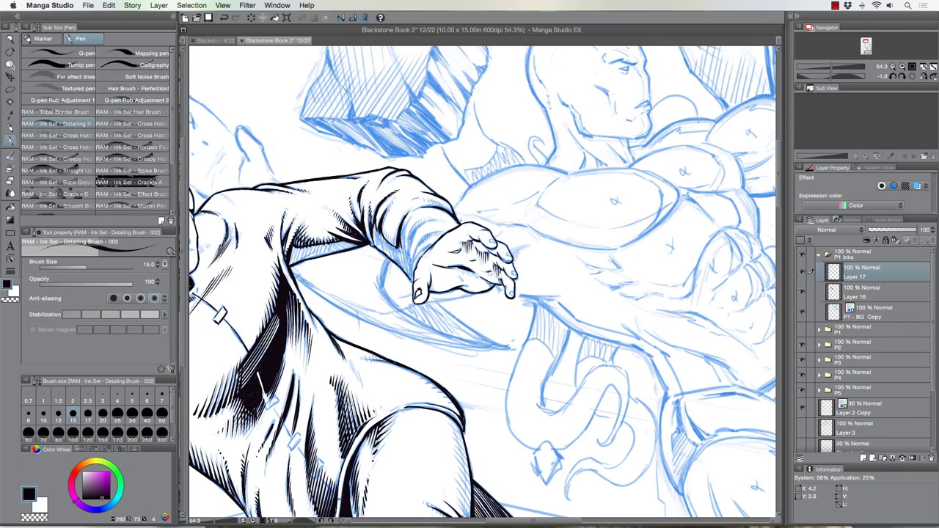
scroll(169, 180, "down", 3)
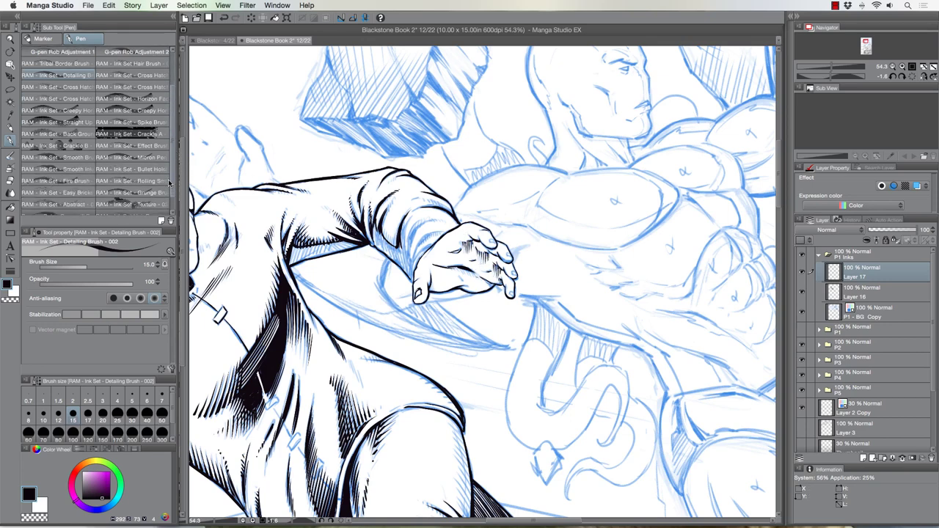
scroll(169, 180, "up", 3)
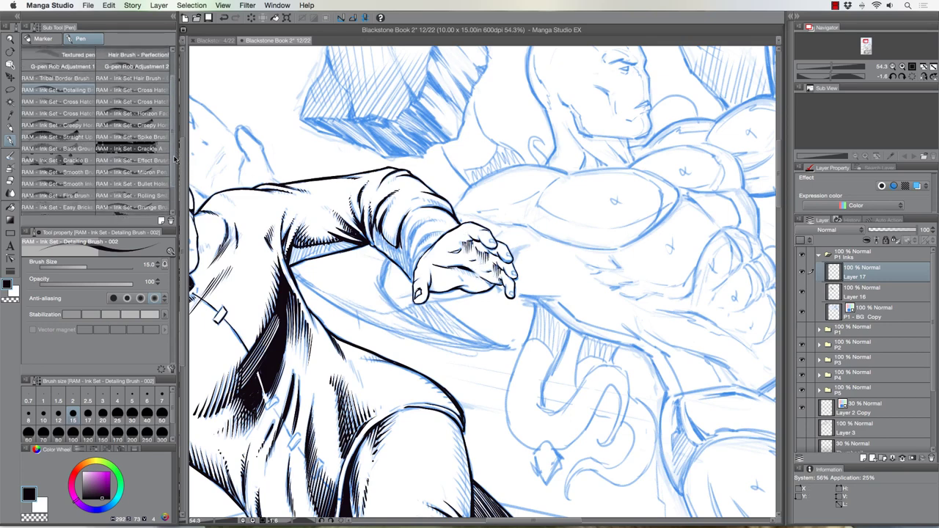
scroll(175, 141, "up", 2)
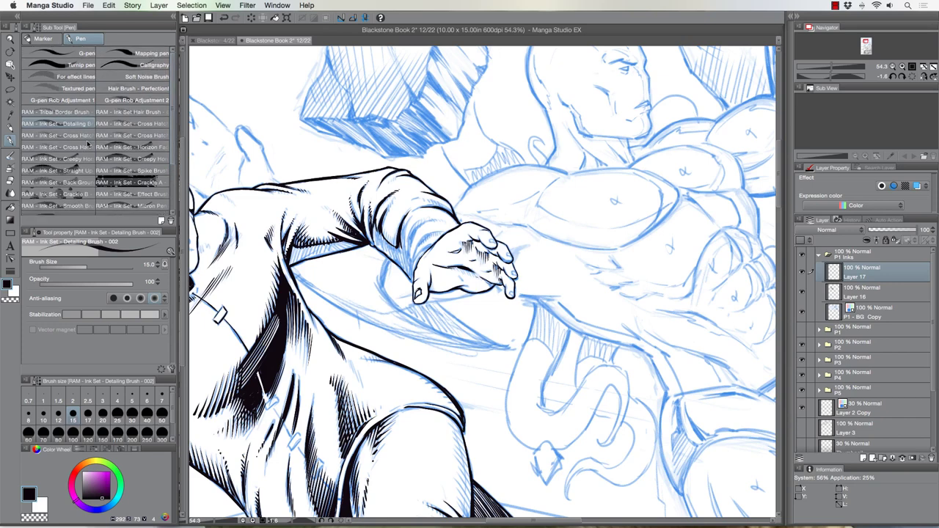
scroll(170, 173, "down", 3)
scroll(171, 173, "down", 3)
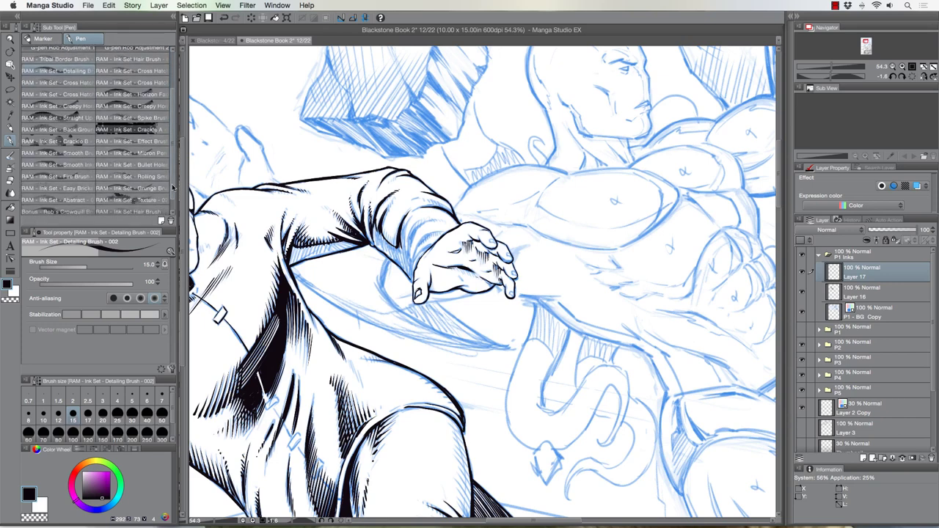
scroll(173, 188, "down", 1)
scroll(175, 187, "up", 6)
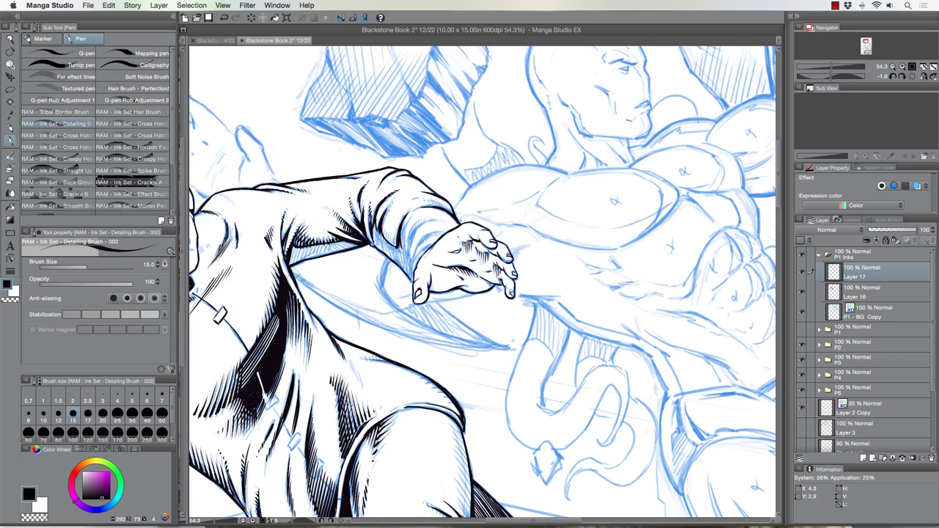
Step: Redraw the lowest fingertip and ink the curved folds and dark hatching of the sleeve around the wrist
key("super+z")
left_click_drag(507, 296, 514, 295)
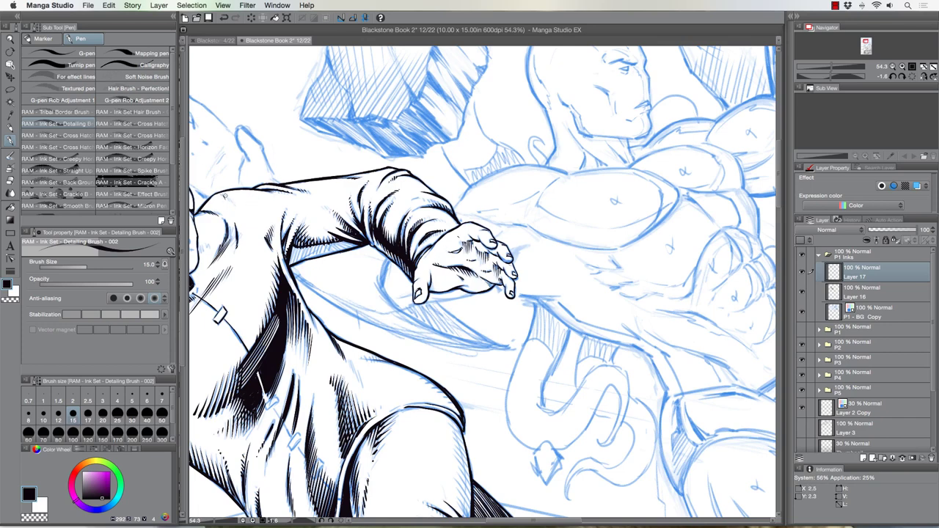
left_click_drag(225, 196, 240, 211)
Step: Check the figure's inks with the blue pencil layers hidden, close up and across the whole panel, and show the pencils again
left_click(801, 312)
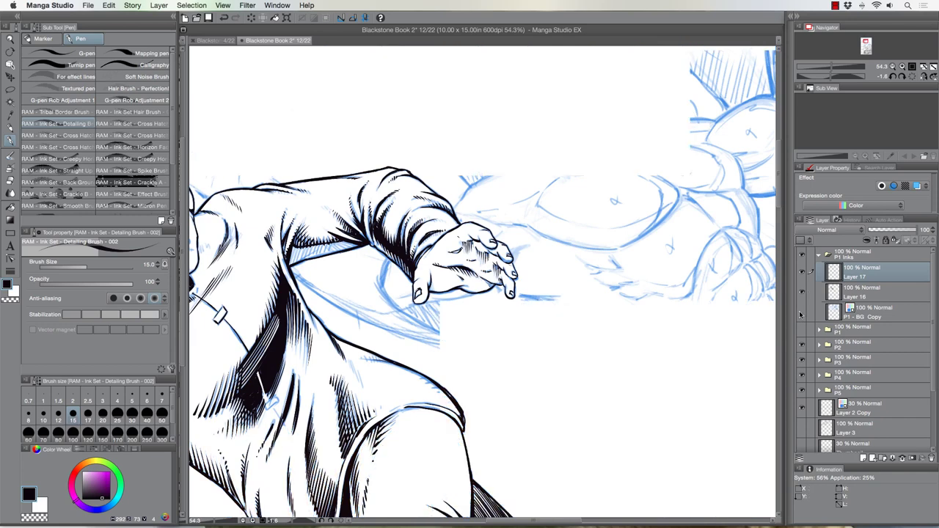
left_click(802, 312)
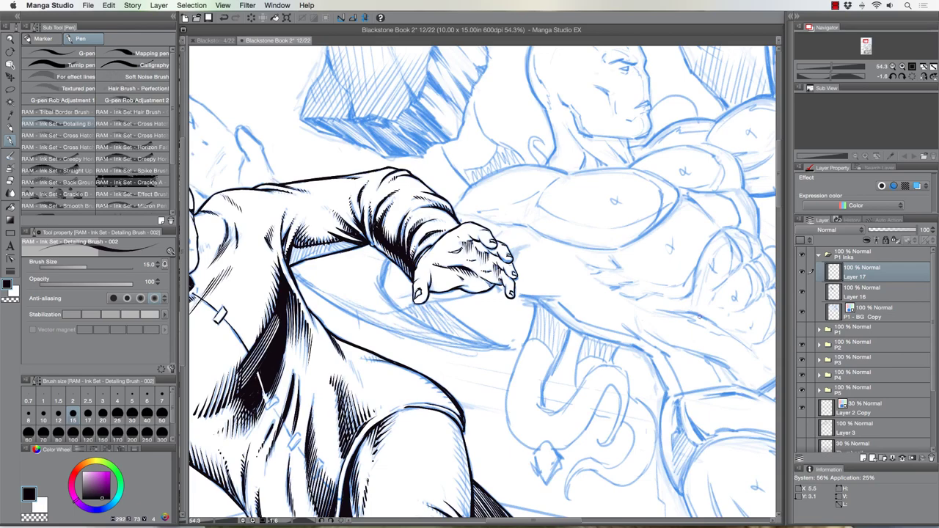
left_click(12, 42)
left_click_drag(394, 275, 328, 245)
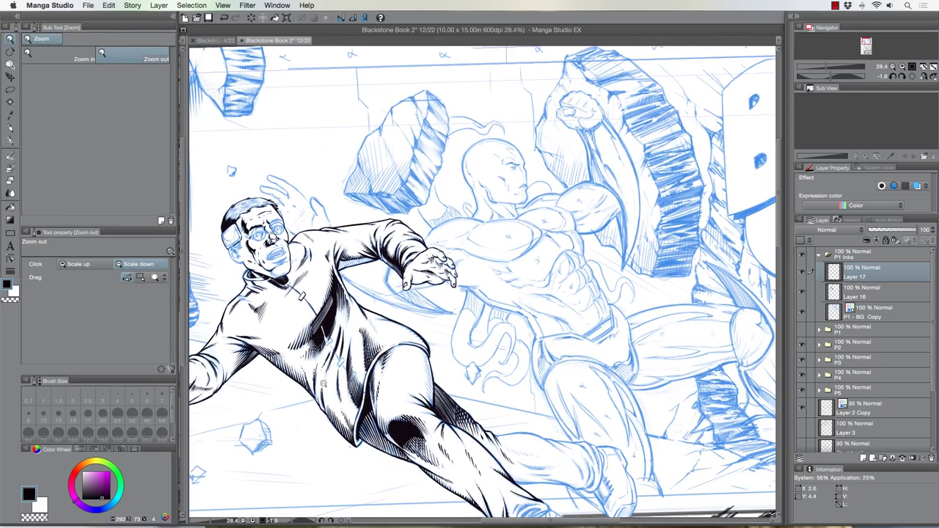
left_click_drag(293, 432, 326, 341)
left_click(803, 312)
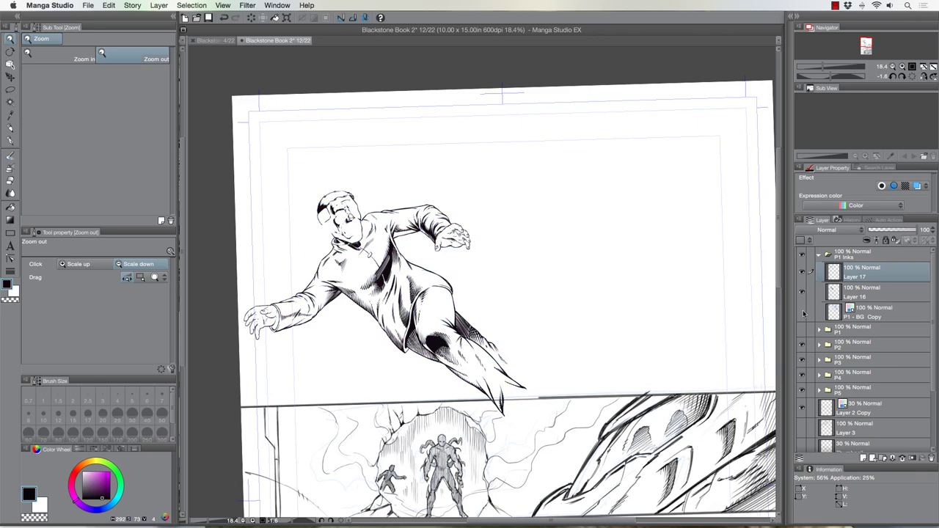
left_click(803, 313)
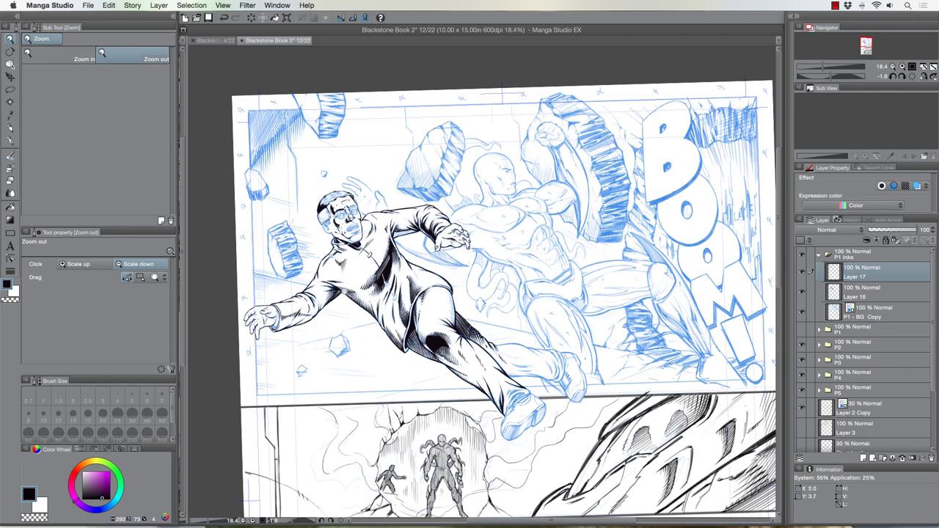
left_click(11, 139)
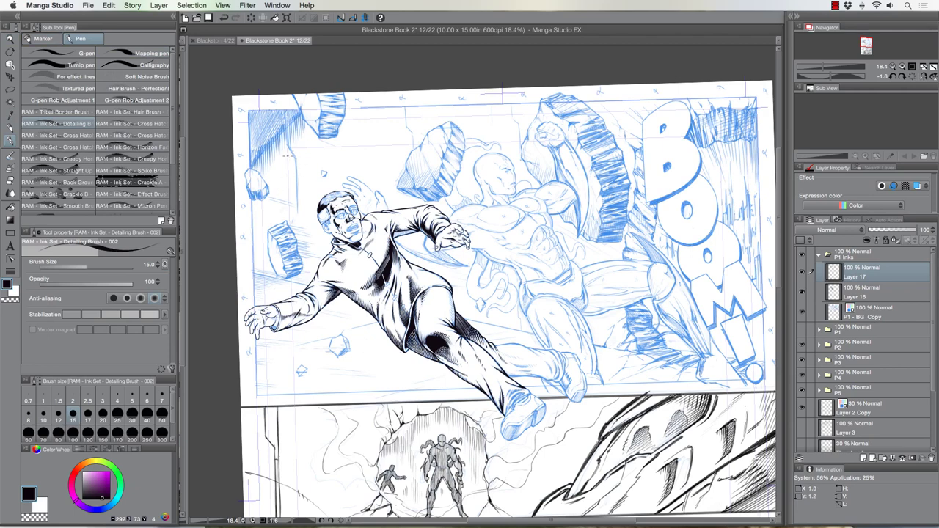
mouse_move(305, 185)
left_mouse_down()
mouse_move(505, 186)
mouse_move(593, 288)
mouse_move(357, 322)
mouse_move(308, 196)
left_mouse_up()
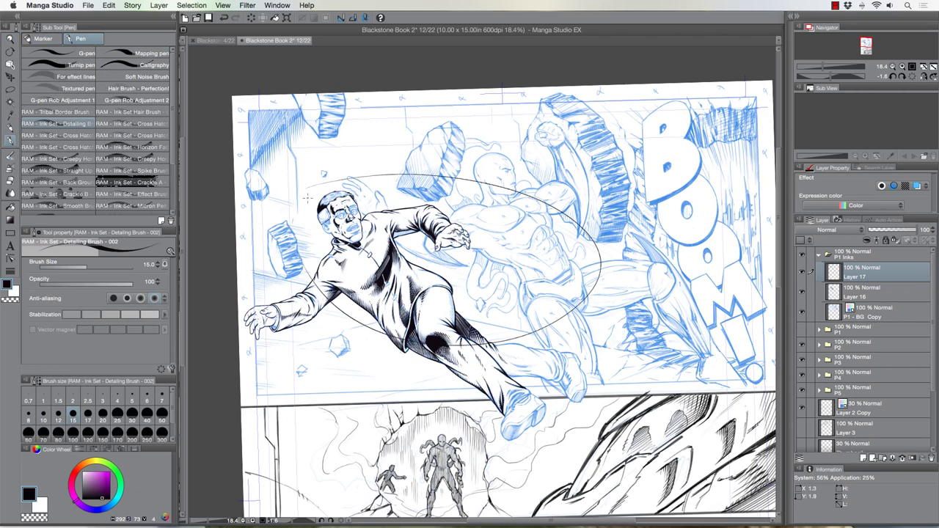
key("super+z")
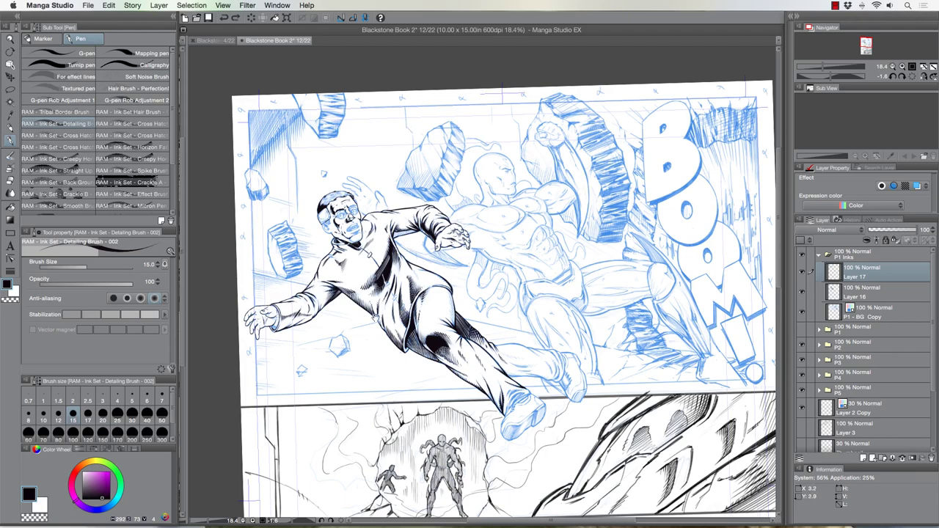
scroll(376, 319, "down", 8)
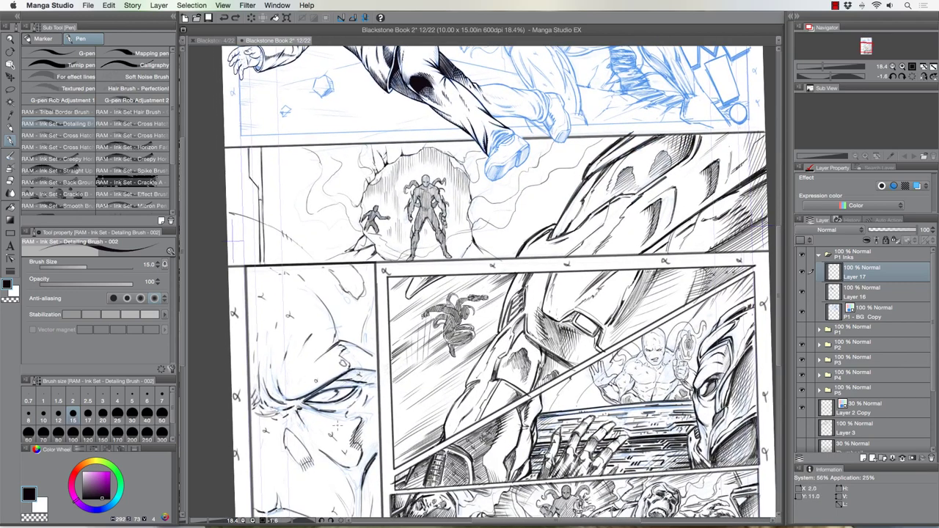
scroll(339, 426, "down", 5)
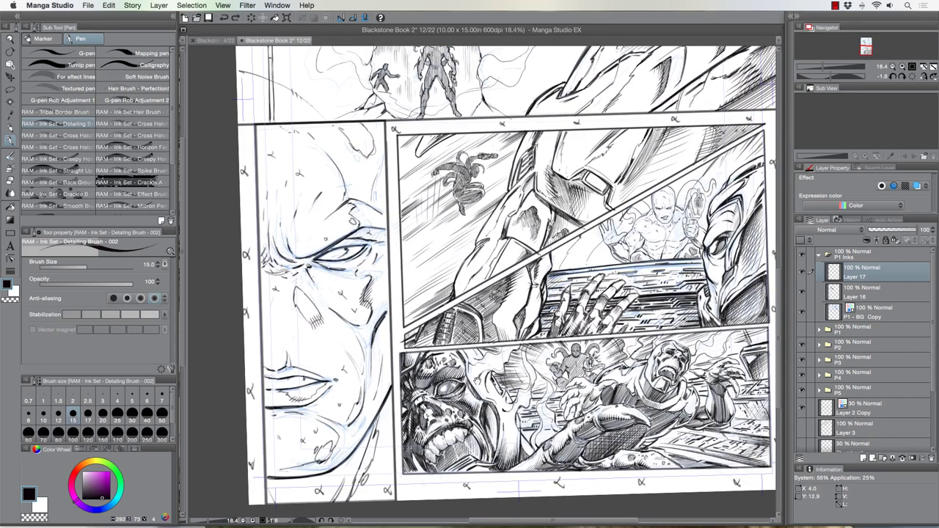
scroll(439, 289, "up", 6)
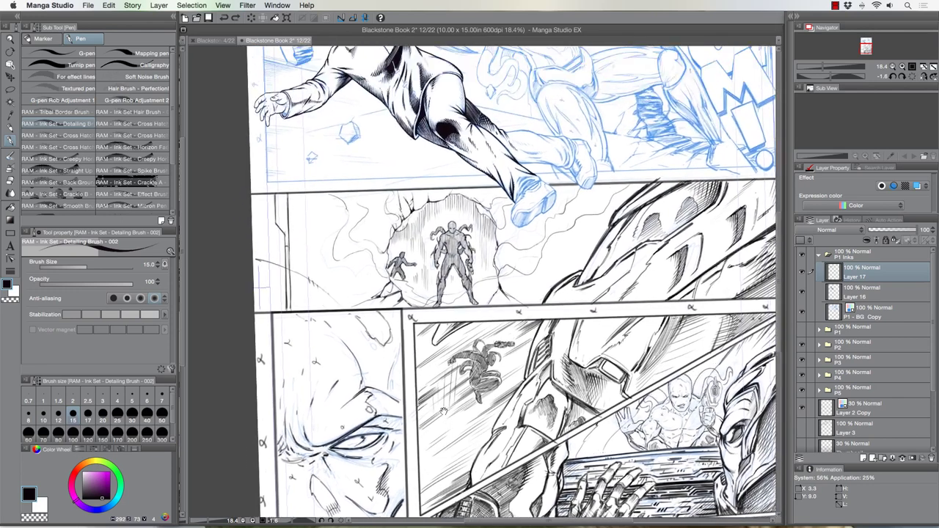
scroll(442, 411, "up", 6)
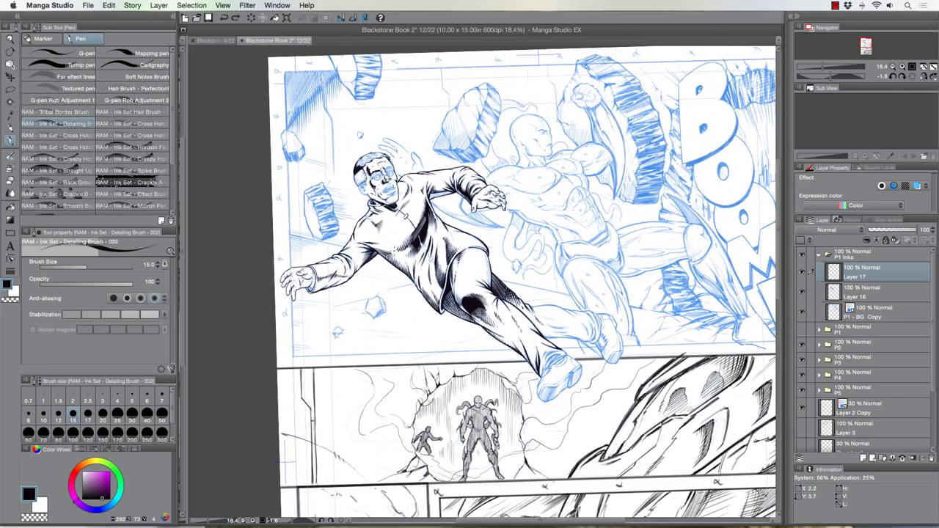
Step: Add a new layer above Layer 17 and ready the RAM - Ink Set - Detailing Brush - 002 for the raised thigh
key("ctrl+alt+space")
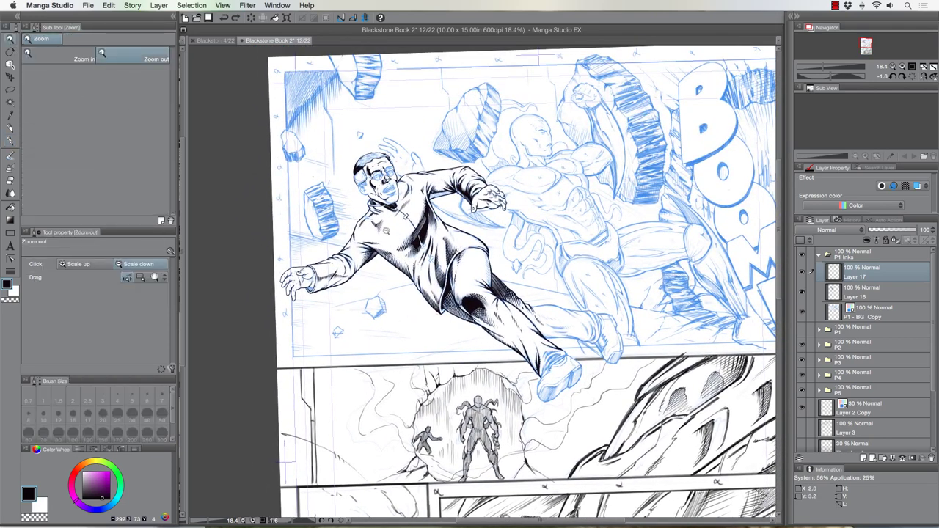
left_click_drag(463, 229, 488, 240)
key("shift+space")
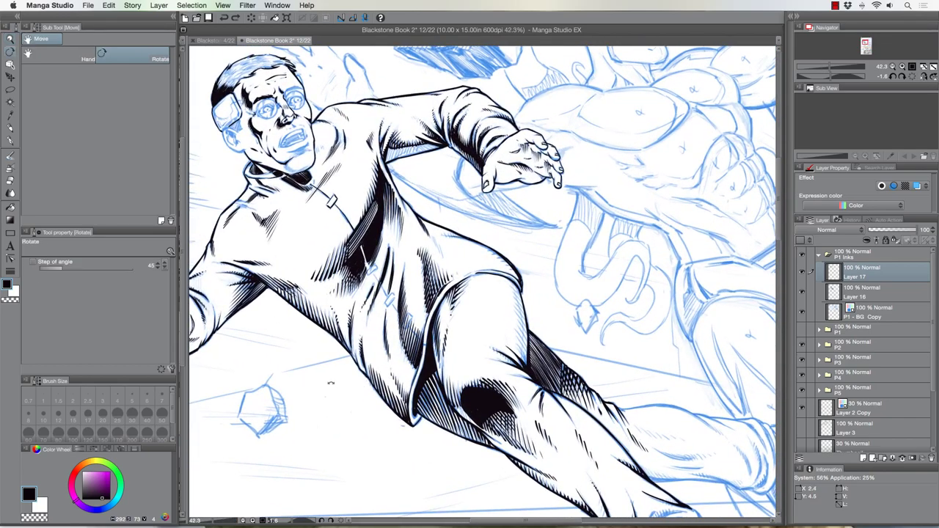
left_click_drag(353, 394, 330, 209)
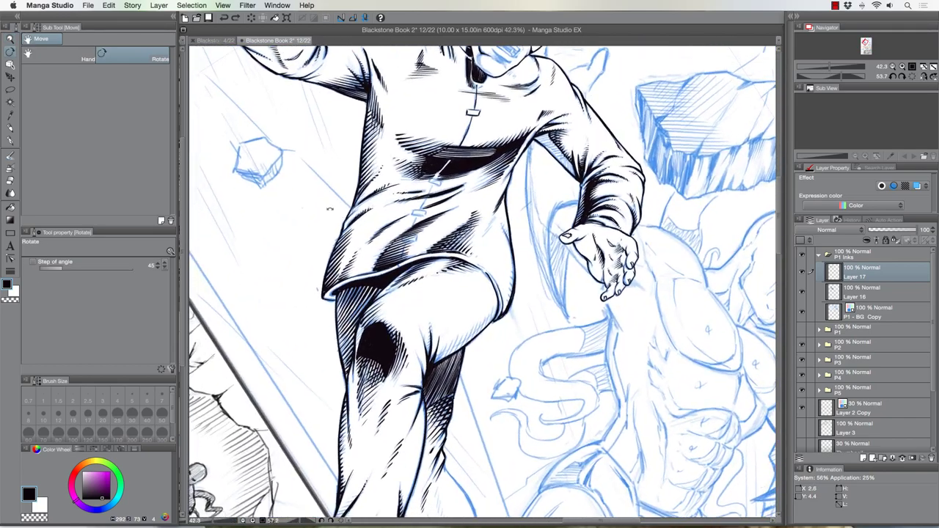
key("alt+space")
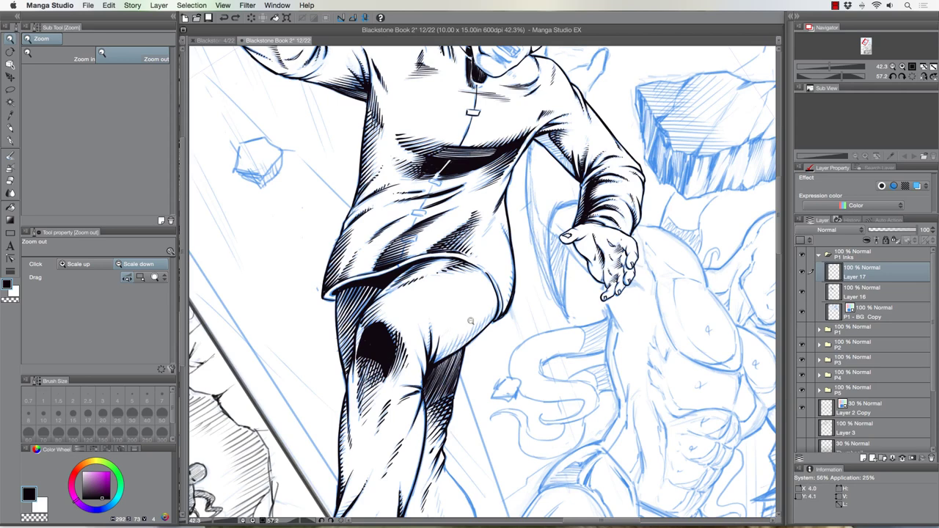
left_click(438, 298)
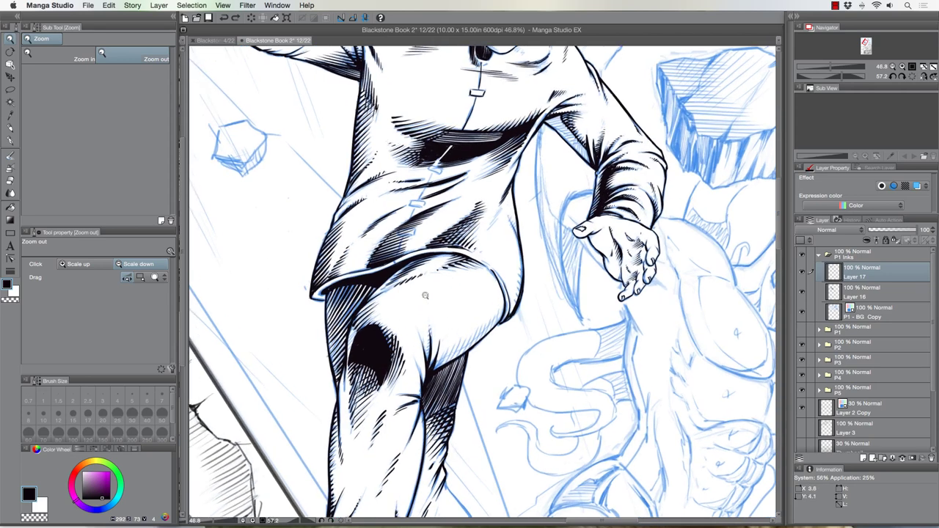
left_click(863, 458)
left_click(10, 140)
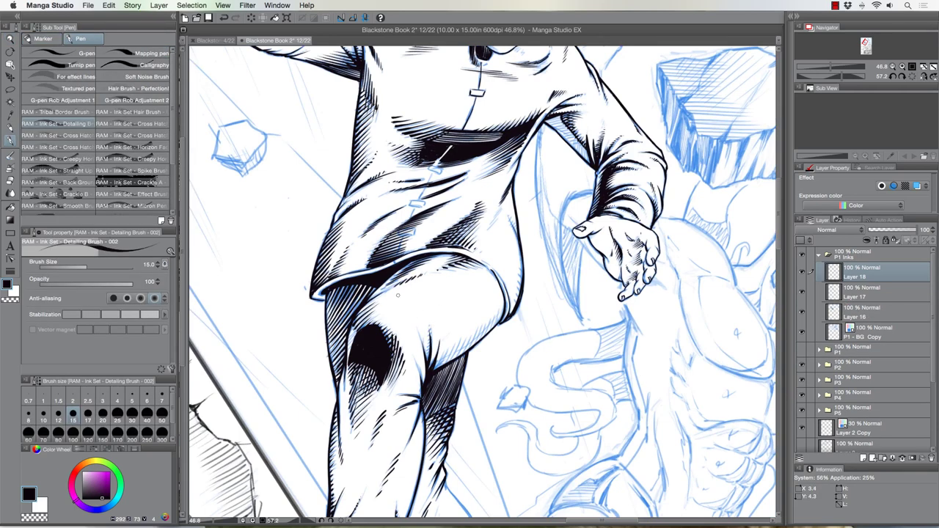
scroll(167, 189, "down", 5)
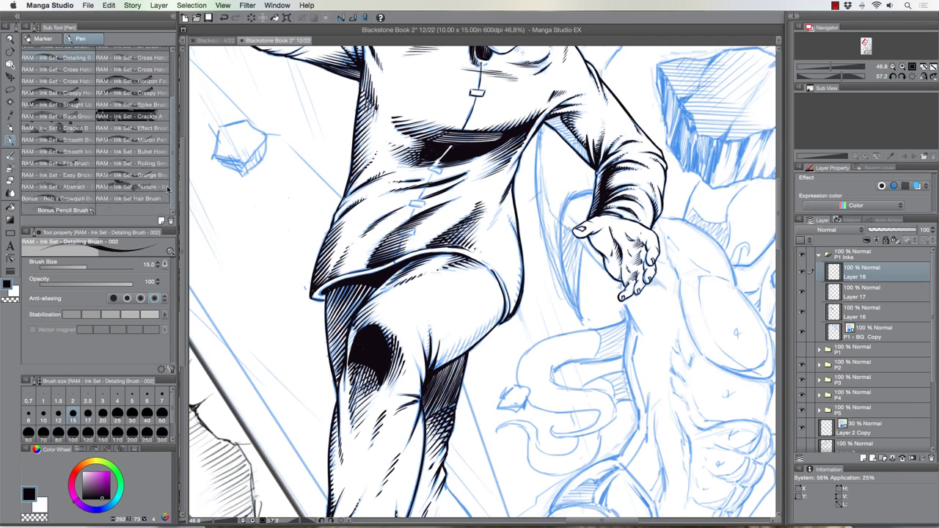
scroll(150, 180, "up", 5)
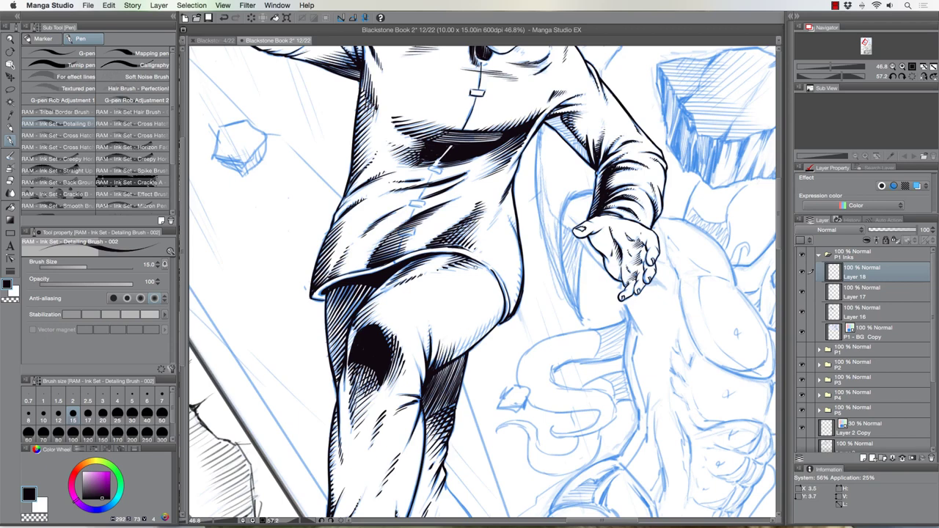
Step: Hatch the shadow along the underside of the raised thigh, from behind the knee up to the shirt hem
key("super+z")
mouse_move(449, 358)
left_mouse_down()
mouse_move(445, 365)
mouse_move(459, 356)
left_mouse_up()
left_click_drag(465, 337, 468, 351)
left_click_drag(474, 337, 471, 347)
left_click_drag(477, 325, 478, 340)
mouse_move(485, 329)
left_mouse_down()
mouse_move(481, 340)
mouse_move(495, 326)
left_mouse_up()
left_click_drag(504, 309, 497, 322)
left_click_drag(505, 304, 500, 313)
left_click_drag(505, 300, 499, 314)
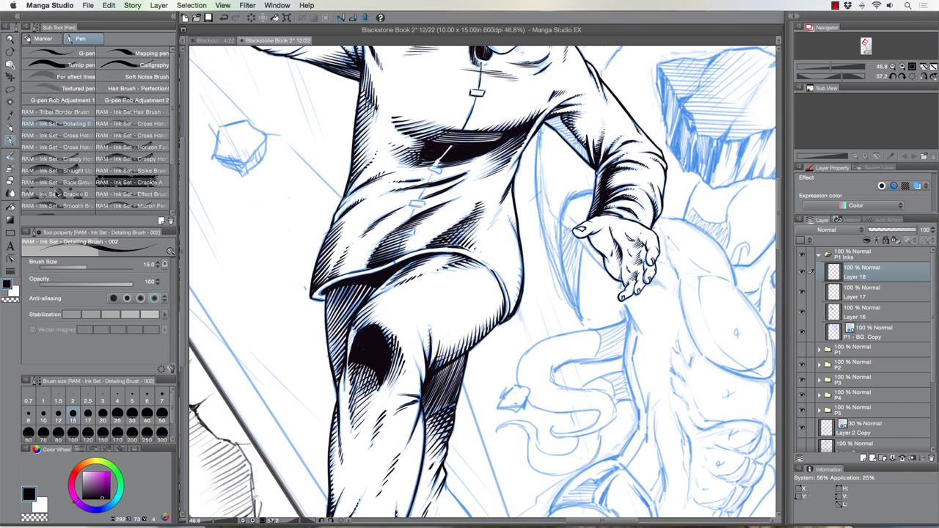
Step: Merge Layer 18 and Layer 17 down into Layer 16, check the merged inks, and add a new layer above it
left_click(11, 299)
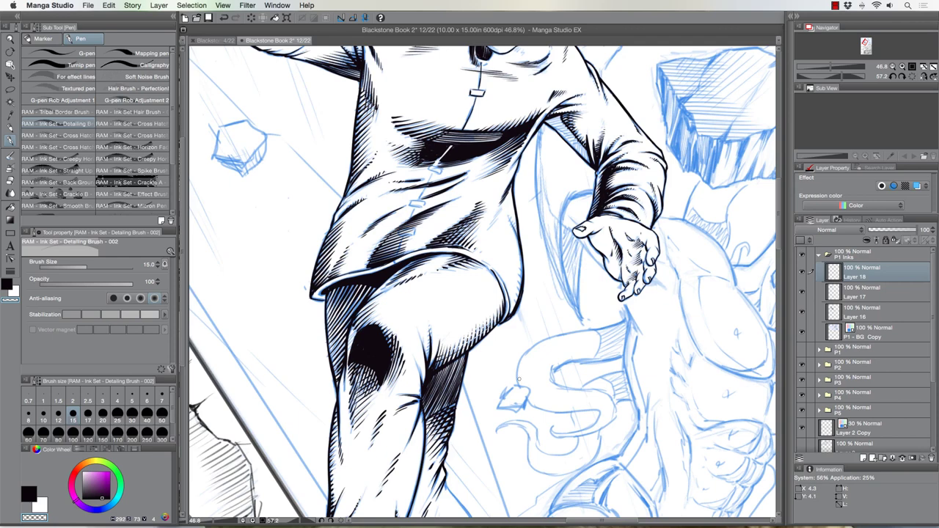
left_click(802, 292)
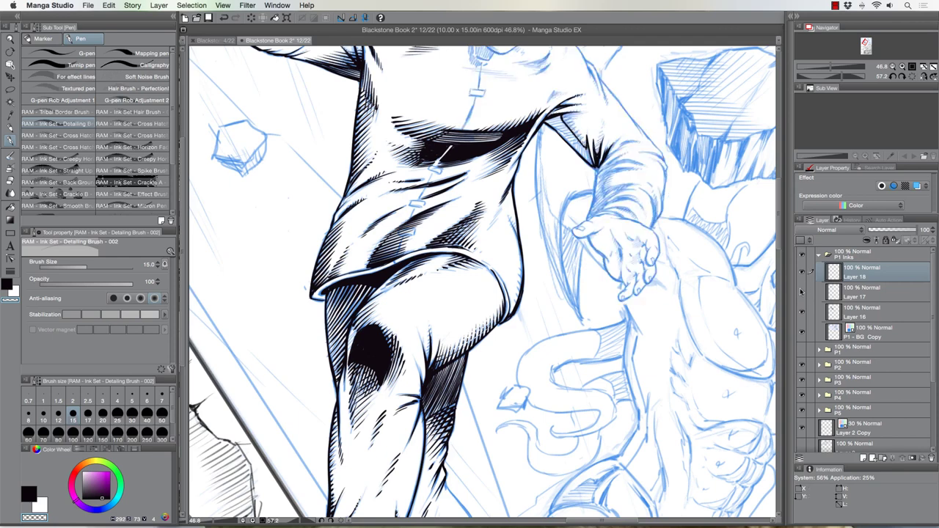
left_click(802, 292)
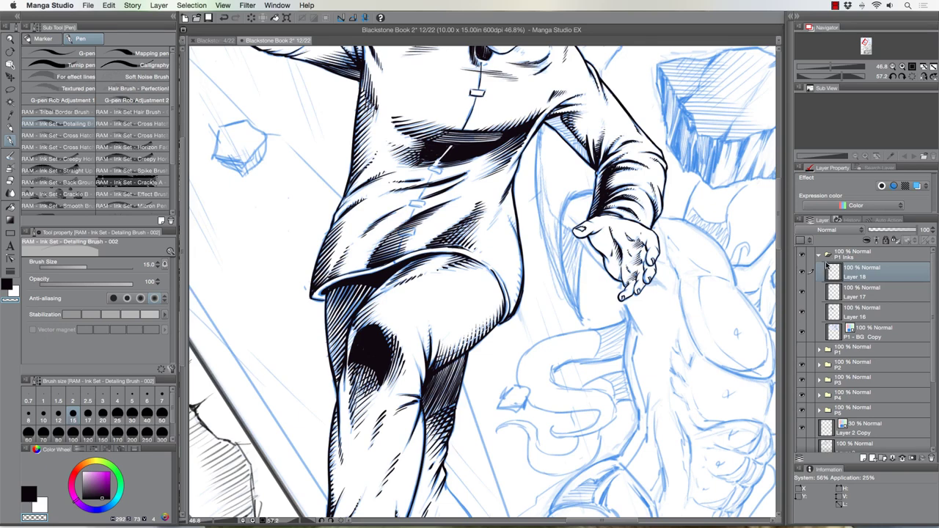
key("super+e")
key("super+e")
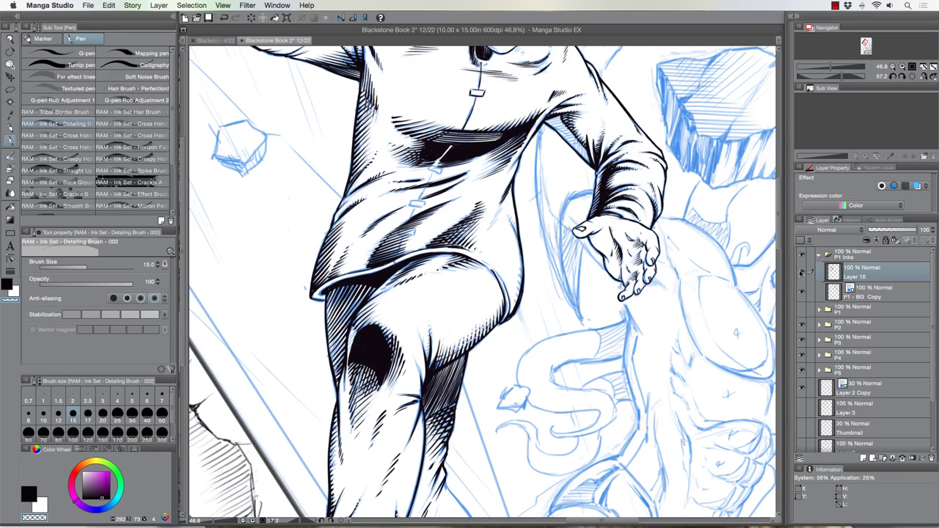
left_click(802, 273)
left_click(802, 273)
left_click(863, 458)
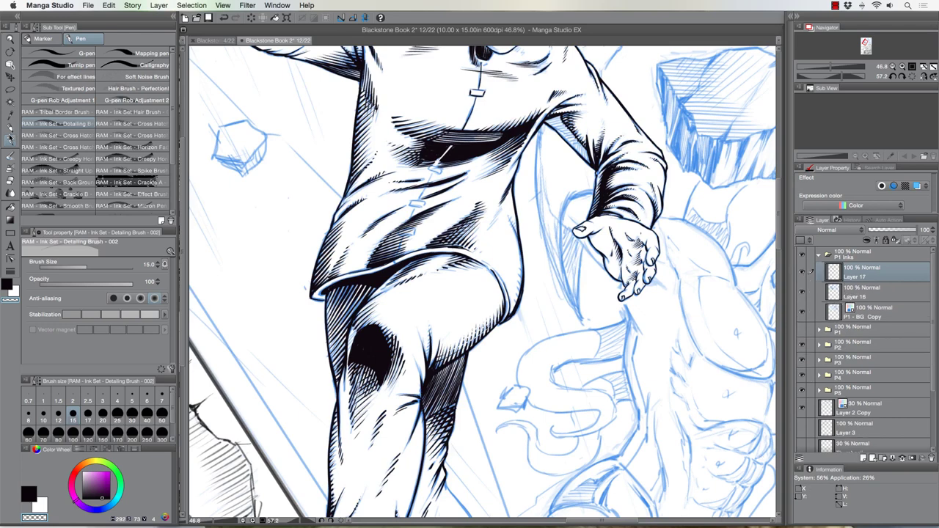
Step: Ink extra fold strokes in black on the lower shirt near the hip and along the front
left_click(10, 298)
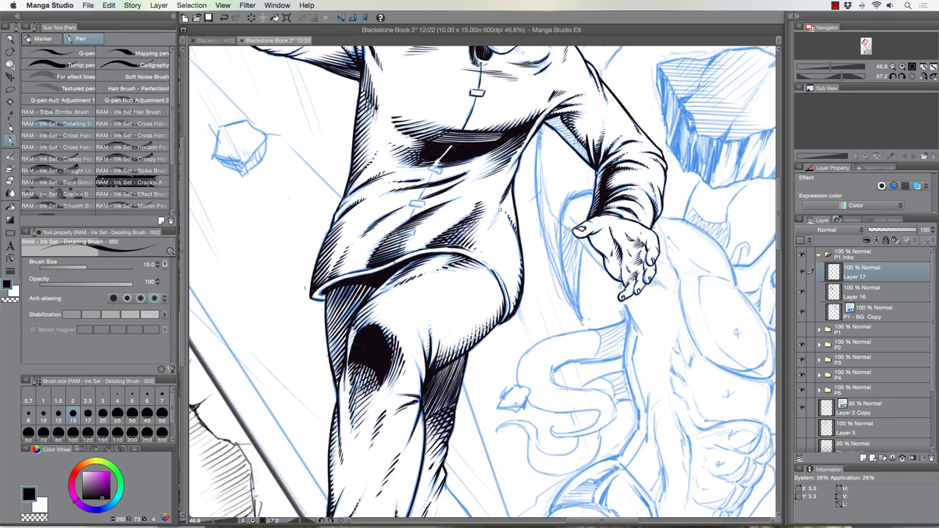
left_click_drag(501, 213, 485, 232)
left_click_drag(434, 170, 393, 255)
Step: Rotate the canvas nearly upright and fill the shadow along the shirt hem beside the raised thigh with solid black
key("r")
left_click_drag(305, 354, 436, 462)
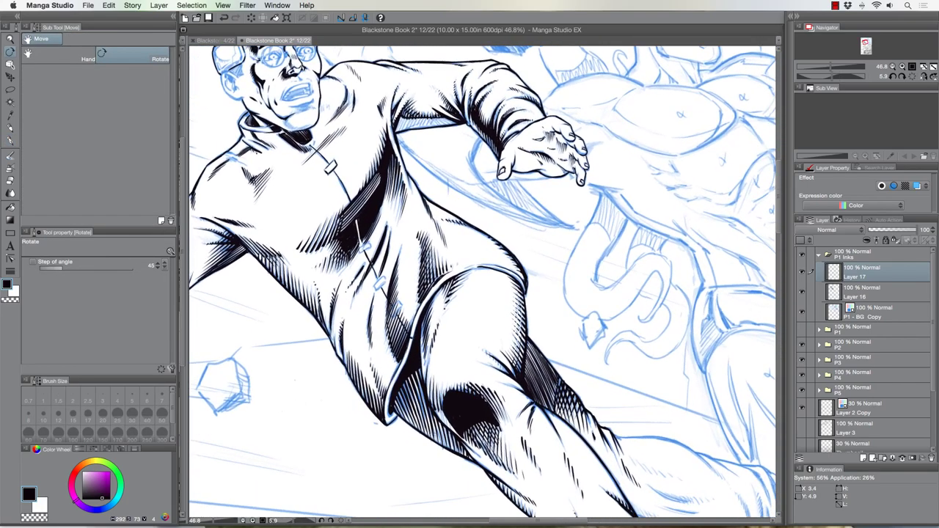
key("p")
scroll(312, 367, "down", 3)
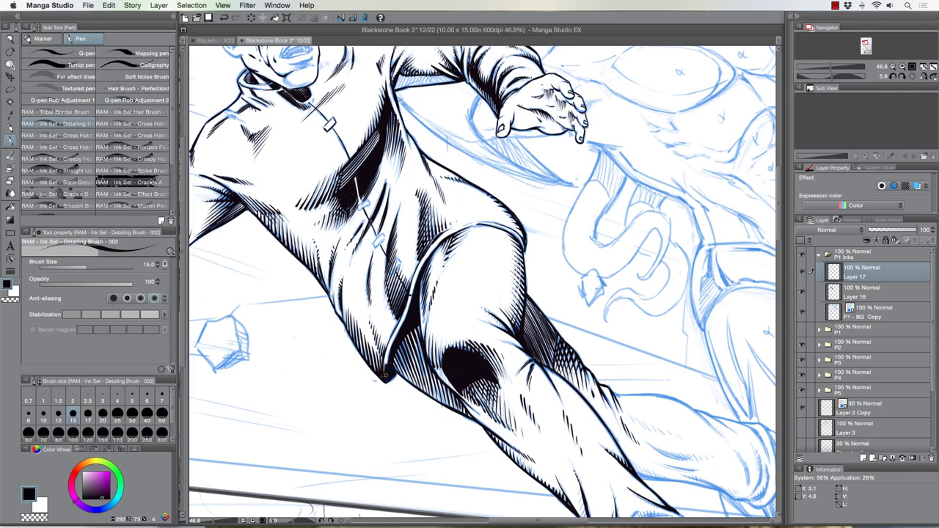
mouse_move(387, 370)
left_mouse_down()
mouse_move(389, 341)
mouse_move(410, 305)
left_mouse_up()
left_click_drag(386, 370, 394, 333)
left_click_drag(408, 311, 423, 264)
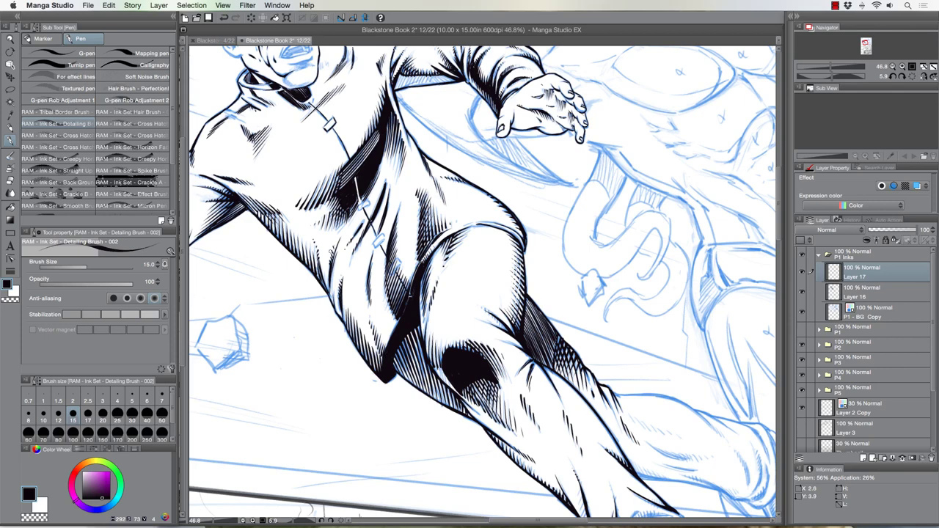
Step: Paint a thin white line along the shirt hem's edge inside the black shadow, redoing the stroke until it fits
left_click(13, 301)
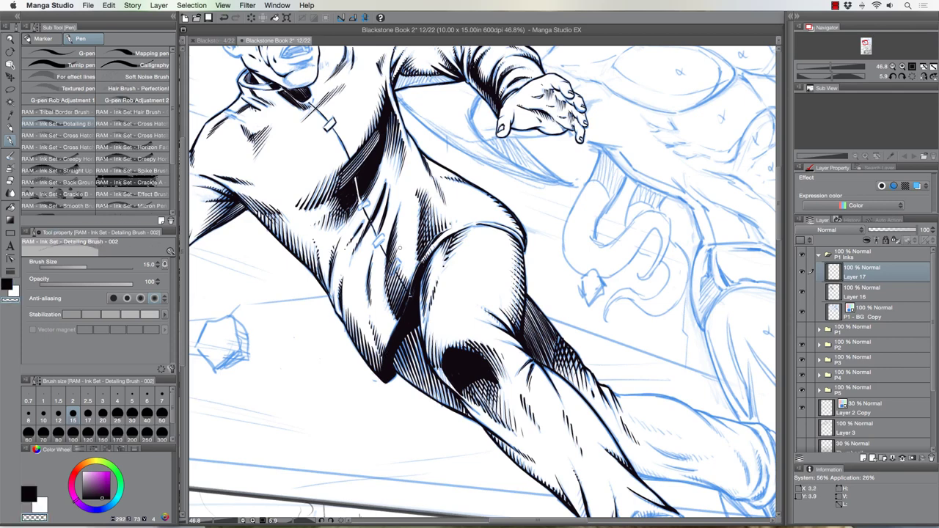
left_click(14, 292)
left_click(13, 300)
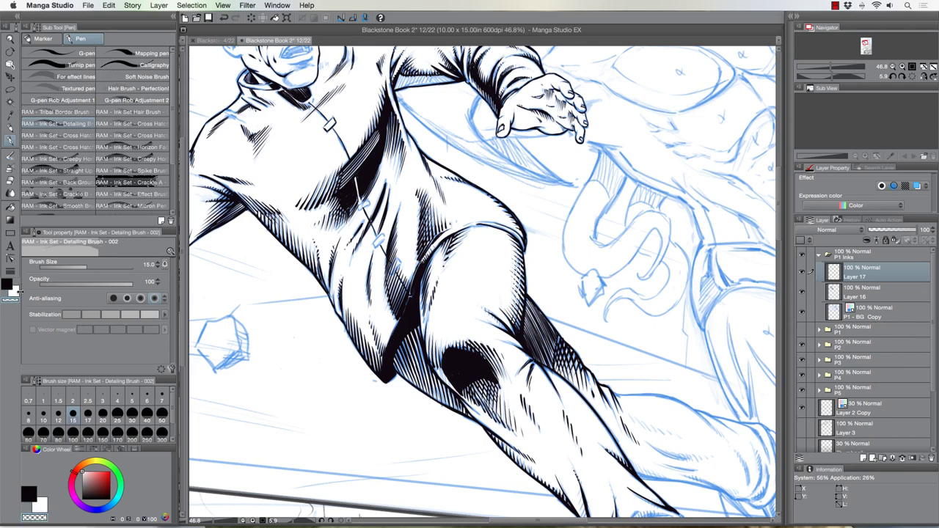
left_click(15, 291)
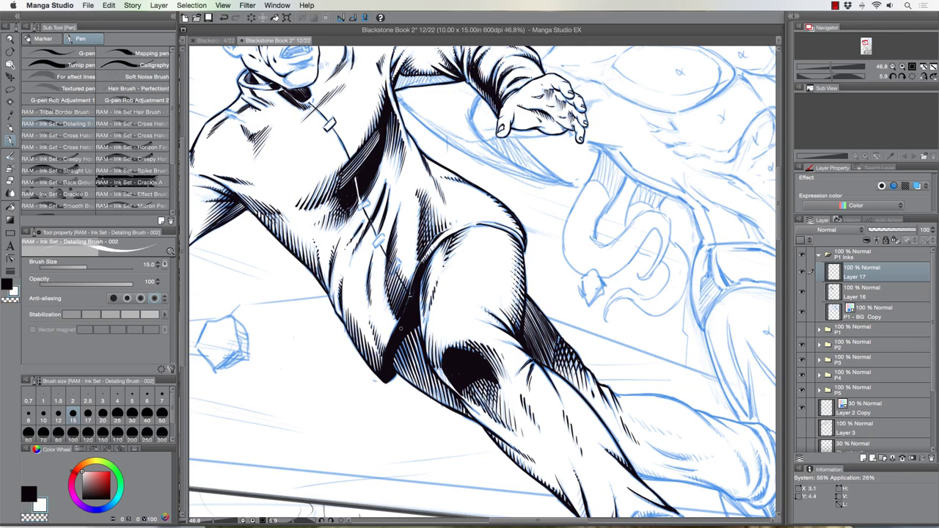
left_click_drag(401, 328, 389, 363)
key("super+z")
left_click_drag(402, 327, 389, 371)
key("super+z")
left_click_drag(402, 326, 386, 377)
Step: Check the figure's inks across the whole panel and closer up around the torso, legs and head
left_click(11, 41)
left_click(335, 231)
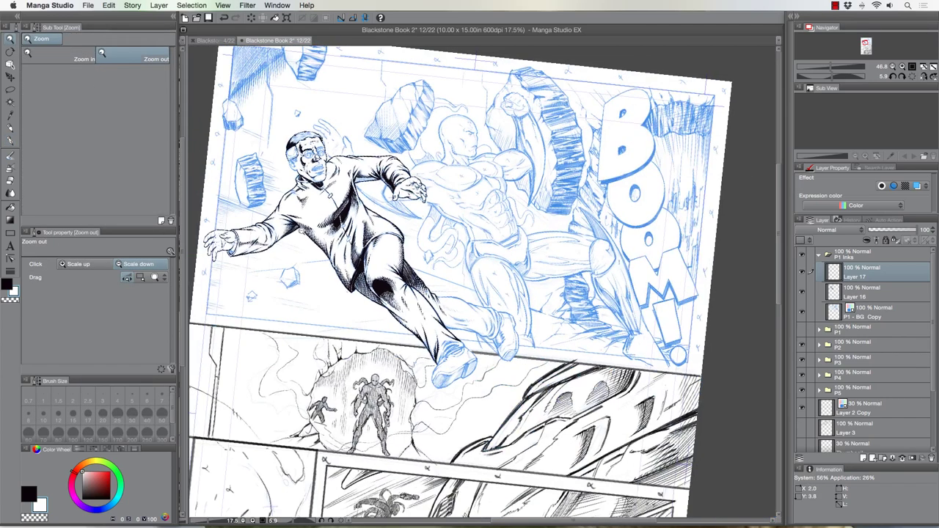
left_click(281, 205)
scroll(279, 204, "up", 3)
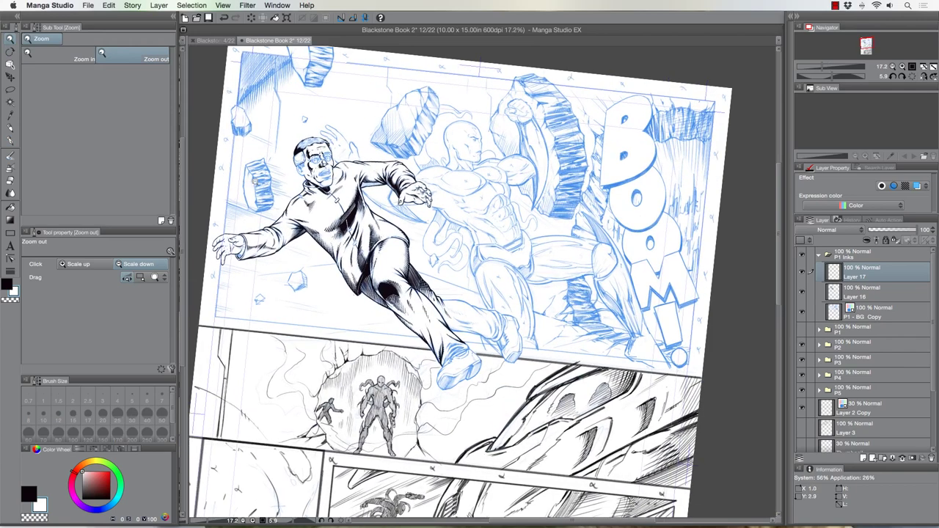
scroll(290, 232, "up", 1)
scroll(369, 293, "up", 2)
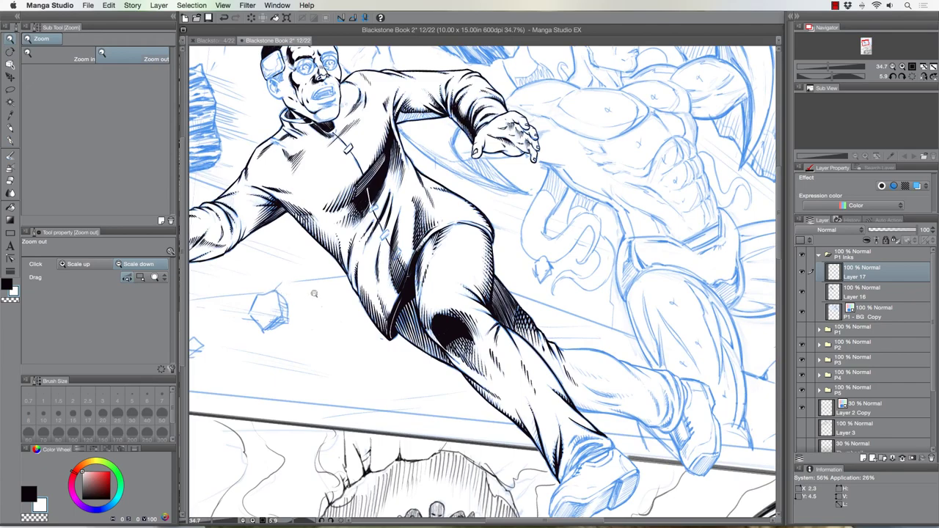
left_click_drag(377, 362, 468, 444)
left_click_drag(280, 327, 345, 386)
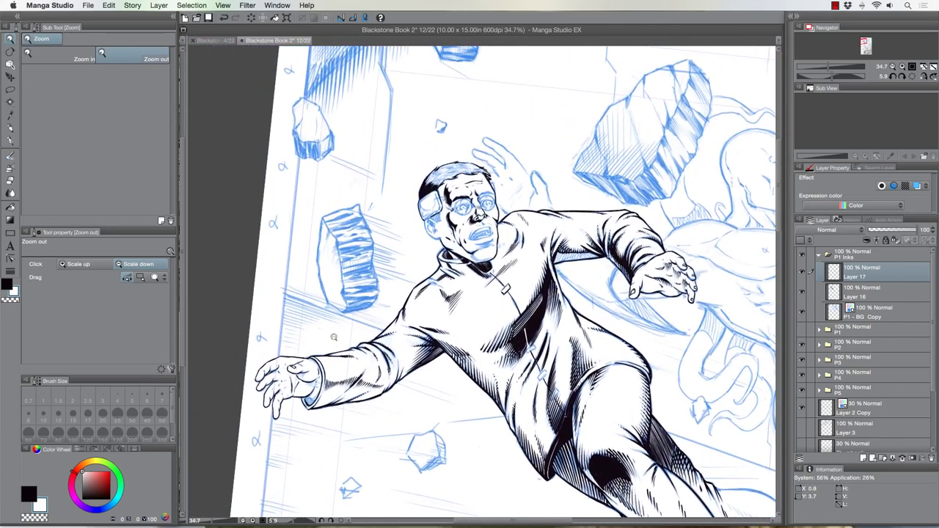
Step: Ink the outer face contour and black bottom bands of the floating rock slab beside the man's head with the Detailing Brush
left_click(302, 181)
left_click(298, 276)
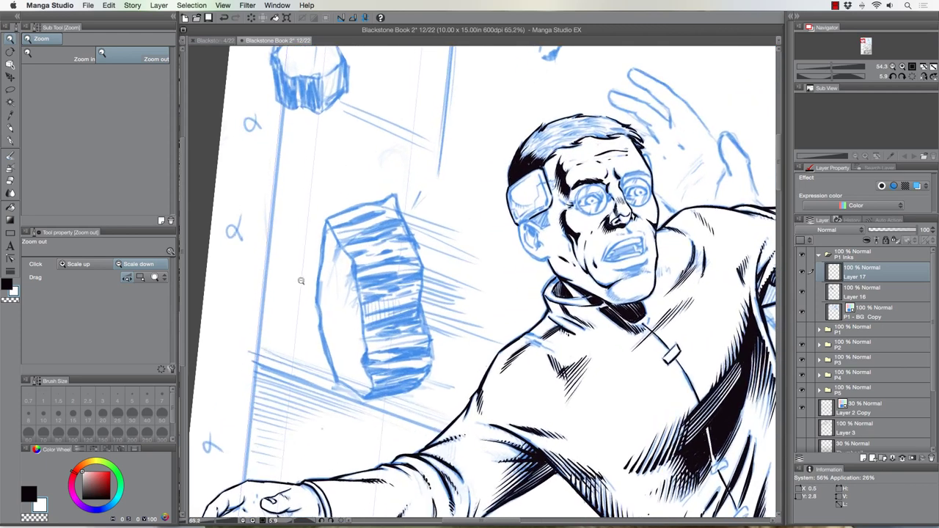
left_click(295, 294)
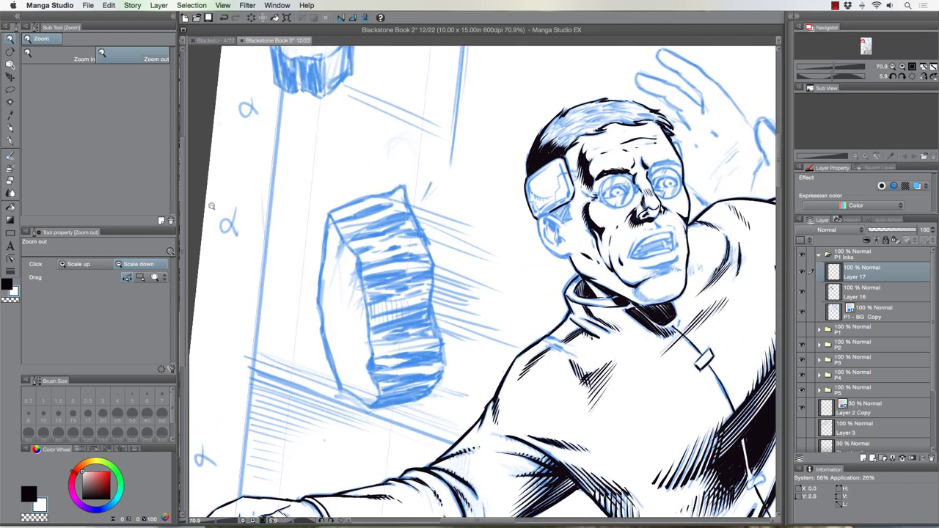
left_click(8, 281)
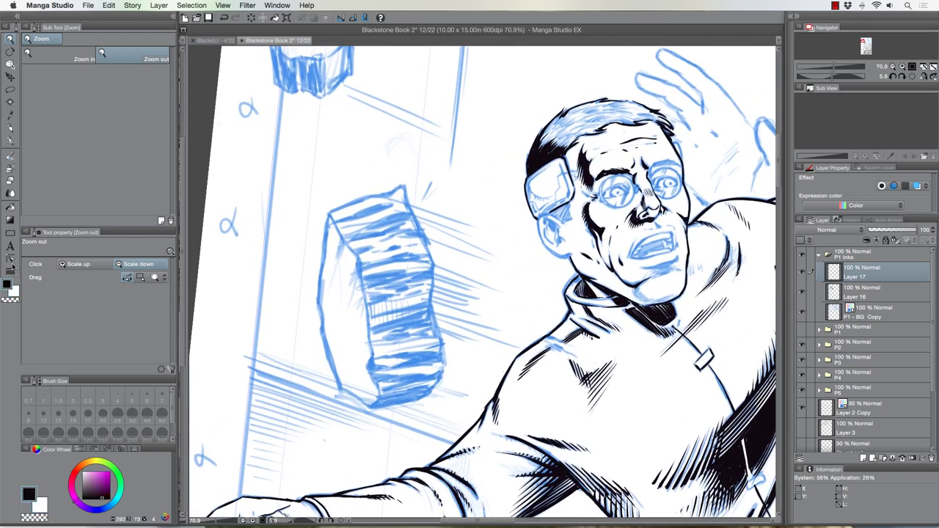
left_click(10, 141)
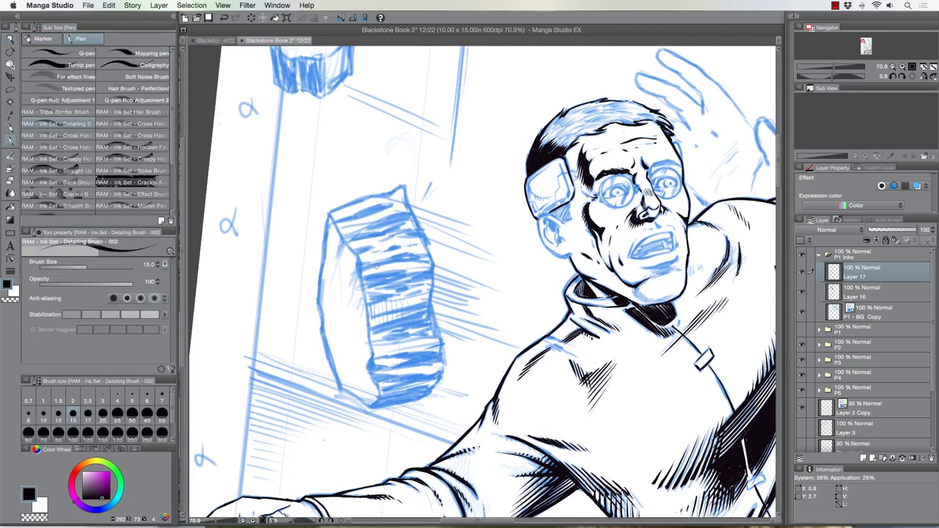
mouse_move(327, 213)
left_mouse_down()
mouse_move(314, 276)
mouse_move(344, 394)
mouse_move(337, 388)
mouse_move(359, 398)
mouse_move(364, 387)
mouse_move(368, 407)
mouse_move(378, 394)
mouse_move(368, 368)
mouse_move(376, 318)
mouse_move(389, 370)
mouse_move(378, 362)
mouse_move(372, 369)
mouse_move(440, 358)
mouse_move(417, 360)
mouse_move(439, 356)
mouse_move(417, 351)
mouse_move(392, 355)
mouse_move(440, 358)
mouse_move(430, 361)
mouse_move(442, 346)
mouse_move(443, 369)
mouse_move(369, 380)
mouse_move(399, 383)
mouse_move(380, 390)
mouse_move(415, 383)
left_mouse_up()
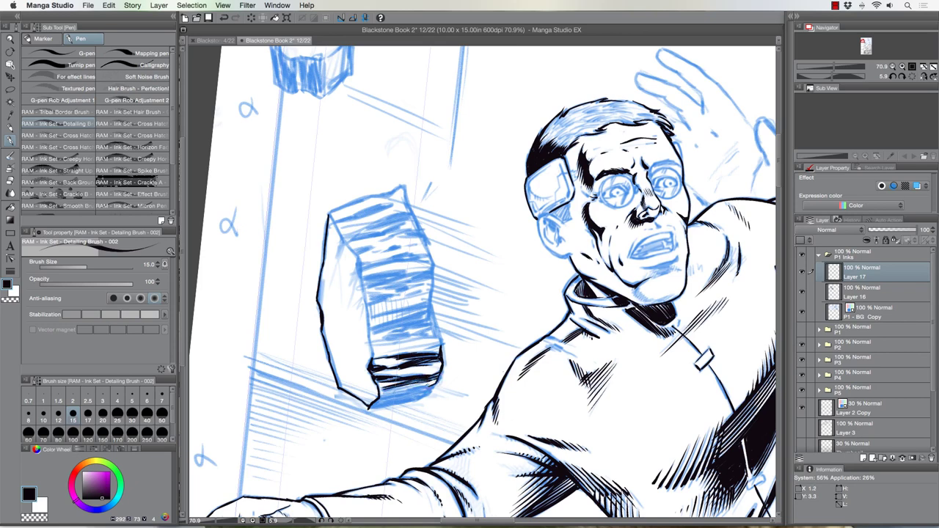
mouse_move(429, 385)
left_mouse_down()
mouse_move(382, 393)
mouse_move(392, 400)
mouse_move(376, 404)
left_mouse_up()
left_click_drag(430, 395, 374, 404)
left_click_drag(416, 399, 371, 407)
left_click_drag(430, 393, 370, 409)
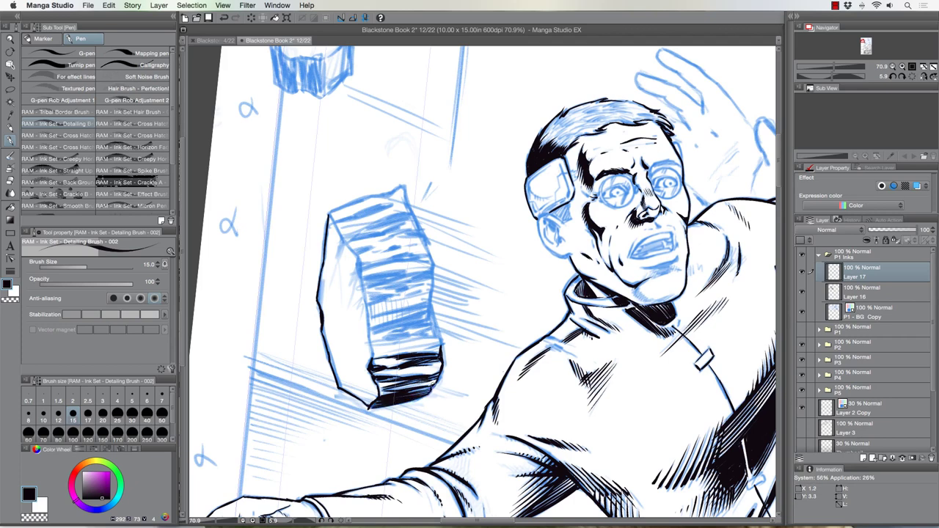
left_click_drag(439, 382, 421, 392)
Step: Ink the slab's inner, outer and upper edges, the first bands under its top, and a short crack on its face
left_click_drag(359, 261, 372, 355)
left_click_drag(426, 250, 433, 263)
left_click_drag(432, 281, 430, 302)
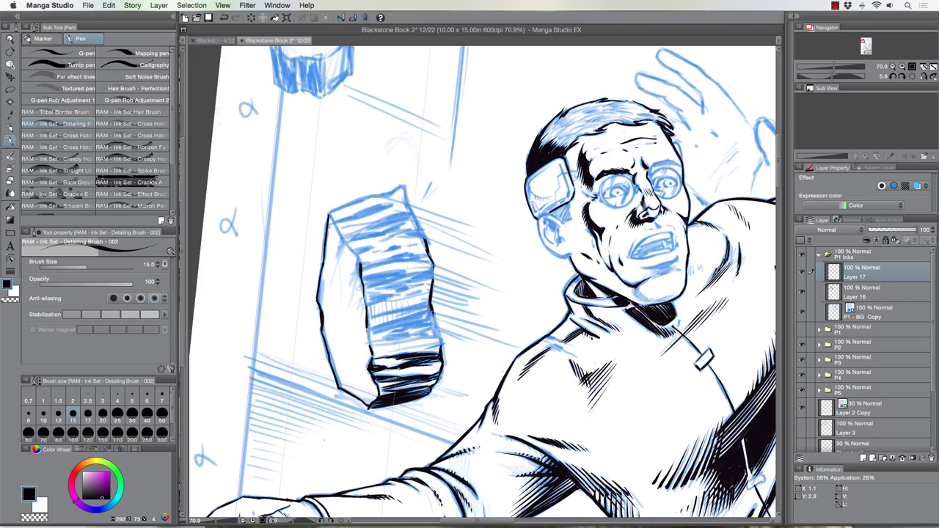
left_click_drag(433, 325, 441, 340)
mouse_move(329, 213)
left_mouse_down()
mouse_move(389, 191)
mouse_move(405, 199)
left_mouse_up()
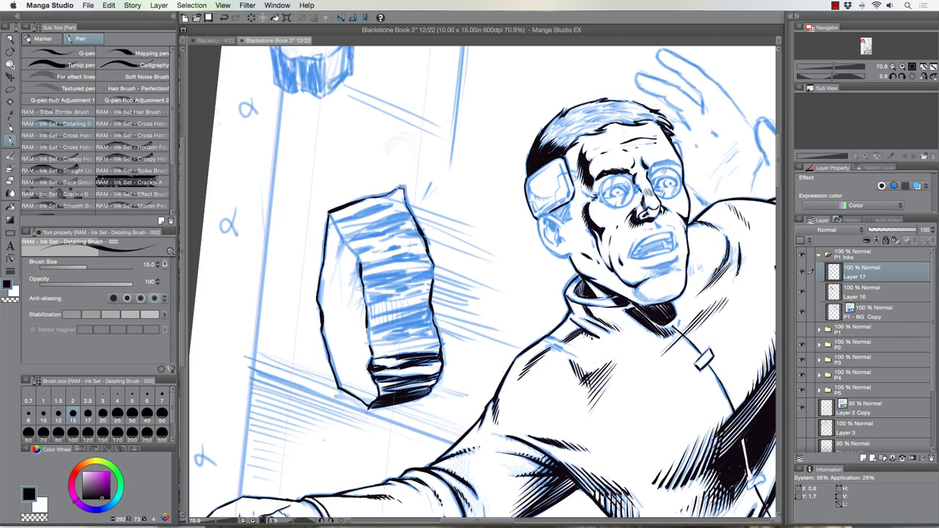
mouse_move(382, 208)
left_mouse_down()
mouse_move(342, 218)
mouse_move(394, 204)
mouse_move(366, 216)
mouse_move(395, 214)
mouse_move(348, 228)
left_mouse_up()
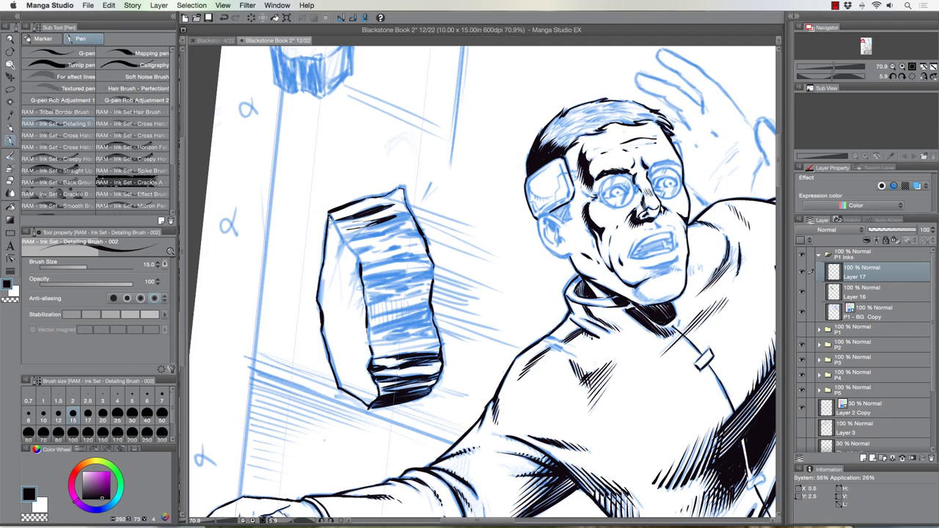
left_click_drag(331, 215, 361, 260)
mouse_move(347, 296)
left_mouse_down()
mouse_move(323, 313)
mouse_move(330, 339)
left_mouse_up()
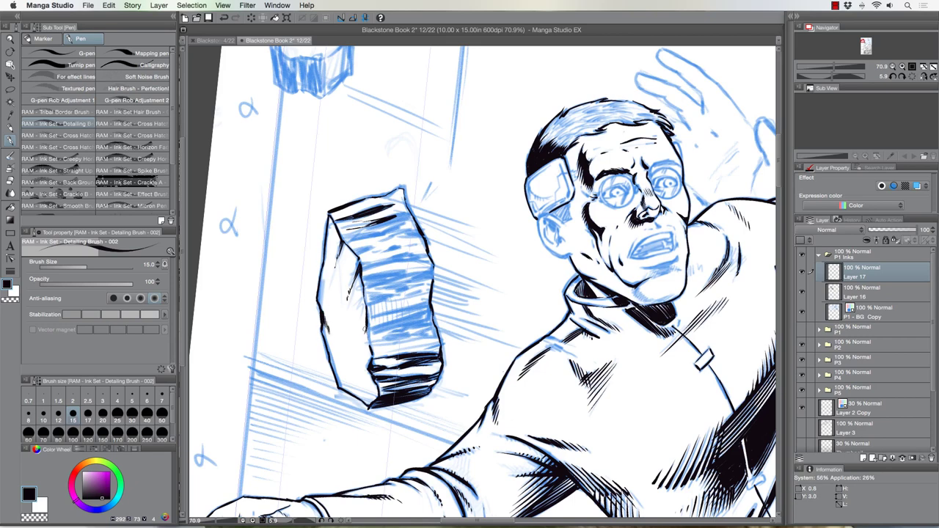
Step: Ink tapered black bands across the upper half of the slab's broken side
mouse_move(405, 255)
left_mouse_down()
mouse_move(366, 266)
mouse_move(412, 259)
mouse_move(361, 272)
mouse_move(380, 275)
mouse_move(360, 278)
mouse_move(364, 286)
left_mouse_up()
mouse_move(379, 282)
left_mouse_down()
mouse_move(363, 289)
mouse_move(373, 284)
left_mouse_up()
left_click_drag(411, 272, 396, 281)
mouse_move(414, 271)
left_mouse_down()
mouse_move(386, 284)
mouse_move(425, 271)
mouse_move(406, 270)
mouse_move(411, 263)
mouse_move(379, 244)
mouse_move(392, 235)
mouse_move(372, 240)
mouse_move(397, 231)
mouse_move(344, 241)
left_mouse_up()
left_click_drag(370, 231, 340, 241)
mouse_move(376, 229)
left_mouse_down()
mouse_move(340, 241)
mouse_move(358, 237)
left_mouse_up()
mouse_move(386, 226)
left_mouse_down()
mouse_move(367, 235)
mouse_move(403, 224)
mouse_move(405, 234)
left_mouse_up()
left_click_drag(420, 229, 399, 236)
left_click_drag(411, 229, 398, 236)
left_click_drag(410, 229, 397, 240)
mouse_move(406, 232)
left_mouse_down()
mouse_move(390, 242)
mouse_move(410, 244)
left_mouse_up()
left_click_drag(423, 240, 404, 248)
left_click_drag(426, 238, 417, 243)
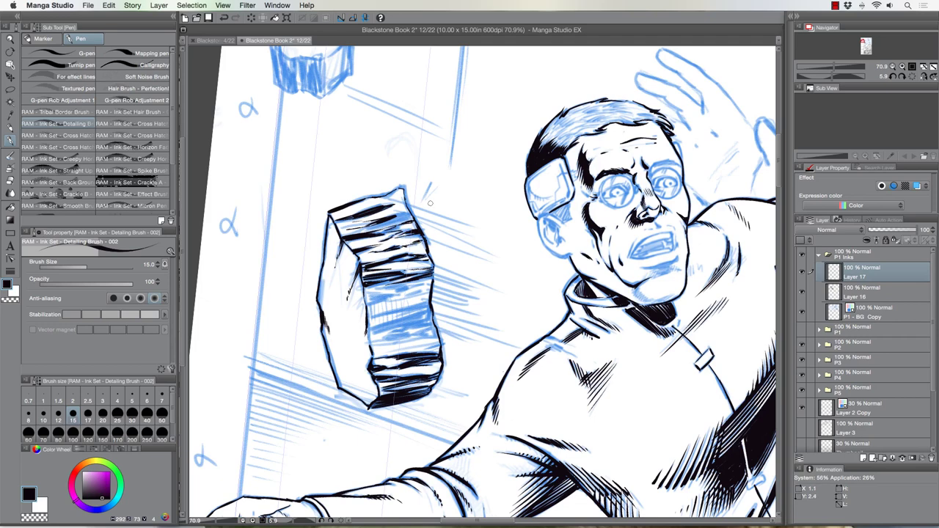
left_click_drag(414, 211, 391, 220)
left_click_drag(407, 215, 383, 223)
Step: Ink black texture bands across the middle of the slab's broken side
left_click_drag(368, 291, 415, 285)
left_click_drag(397, 288, 415, 285)
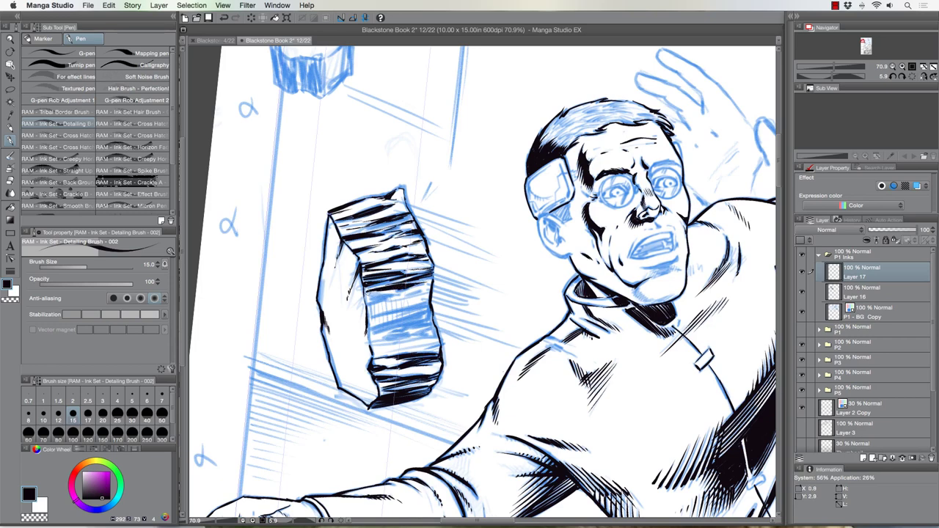
mouse_move(396, 294)
left_mouse_down()
mouse_move(365, 301)
mouse_move(418, 291)
left_mouse_up()
left_click_drag(367, 313, 389, 306)
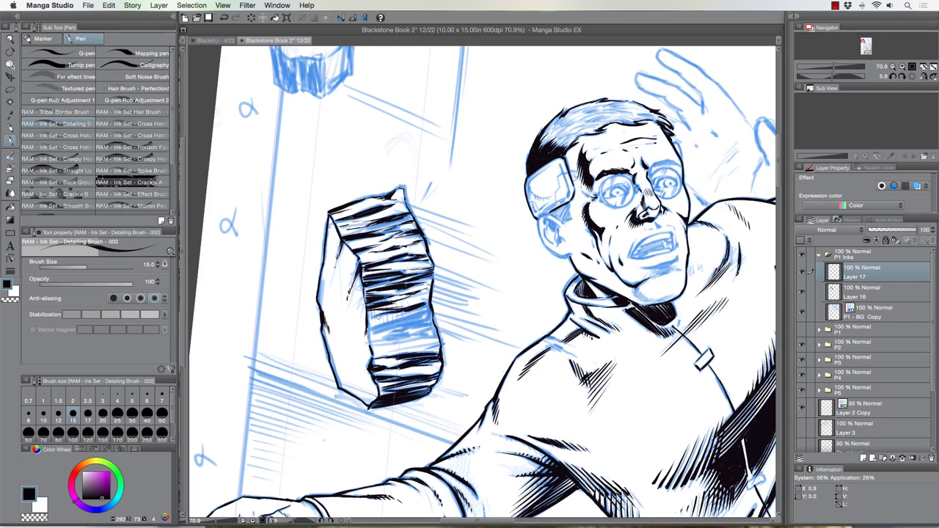
Step: Fill the gap between the middle and bottom bands of the slab's broken side with tapered black strokes
mouse_move(371, 322)
left_mouse_down()
mouse_move(399, 315)
mouse_move(382, 319)
left_mouse_up()
mouse_move(371, 327)
left_mouse_down()
mouse_move(400, 320)
mouse_move(381, 320)
left_mouse_up()
left_click_drag(365, 330, 398, 323)
left_click_drag(373, 328, 422, 318)
mouse_move(400, 323)
left_mouse_down()
mouse_move(419, 307)
mouse_move(420, 315)
left_mouse_up()
mouse_move(392, 329)
left_mouse_down()
mouse_move(416, 317)
mouse_move(393, 323)
left_mouse_up()
left_click_drag(370, 333, 433, 317)
left_click_drag(386, 334, 393, 332)
left_click_drag(368, 339, 400, 333)
left_click_drag(388, 339, 406, 332)
mouse_move(389, 343)
left_mouse_down()
mouse_move(406, 334)
mouse_move(394, 337)
left_mouse_up()
left_click_drag(367, 343, 411, 334)
mouse_move(408, 338)
left_mouse_down()
mouse_move(418, 313)
mouse_move(413, 337)
left_mouse_up()
left_click_drag(403, 345, 437, 332)
left_click_drag(423, 338, 435, 326)
left_click_drag(424, 336, 439, 326)
left_click_drag(420, 335, 428, 328)
left_click_drag(398, 345, 411, 342)
mouse_move(368, 354)
left_mouse_down()
mouse_move(391, 344)
mouse_move(377, 346)
left_mouse_up()
left_click_drag(371, 355, 389, 348)
left_click_drag(414, 351, 441, 340)
left_click_drag(430, 347, 444, 336)
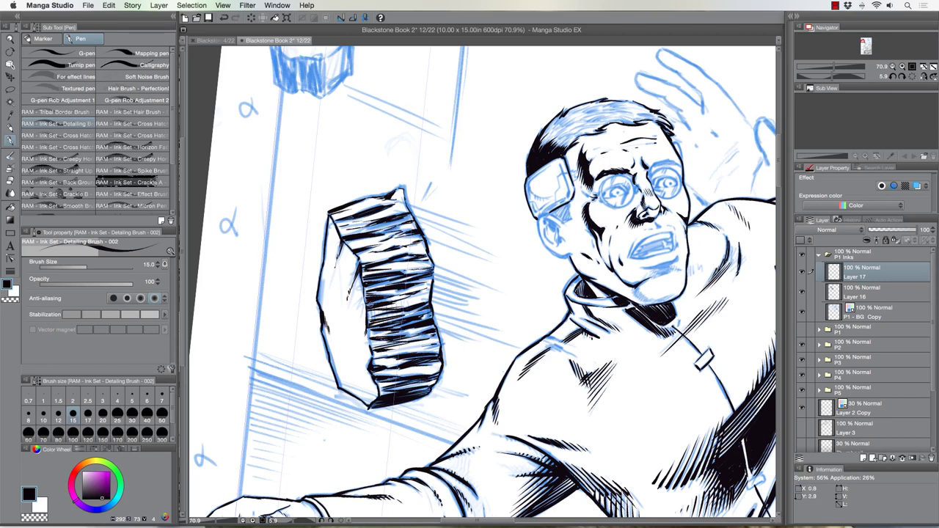
Step: Cross-hatch the middle and bottom bands of the slab's broken side with short upright strokes
left_click_drag(367, 321, 372, 304)
left_click_drag(369, 323, 378, 302)
left_click_drag(380, 325, 390, 298)
left_click_drag(394, 320, 400, 296)
left_click_drag(376, 397, 377, 380)
mouse_move(381, 396)
left_mouse_down()
mouse_move(383, 380)
mouse_move(386, 387)
left_mouse_up()
left_click_drag(390, 401, 392, 382)
left_click_drag(399, 396, 399, 385)
left_click_drag(406, 392, 409, 383)
left_click_drag(413, 392, 416, 379)
left_click_drag(422, 388, 428, 378)
left_click_drag(433, 387, 435, 379)
Step: Hatch the slab's smooth face from its lower end upward, reducing the brush size to 8 for the finer lines
mouse_move(323, 330)
left_mouse_down()
mouse_move(339, 386)
mouse_move(374, 399)
left_mouse_up()
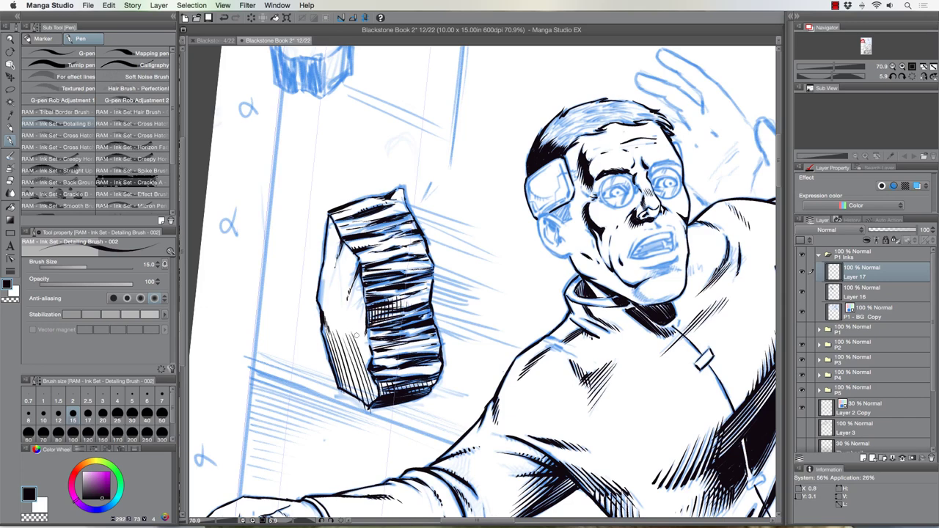
mouse_move(354, 333)
left_mouse_down()
mouse_move(378, 398)
mouse_move(368, 363)
left_mouse_up()
key("bracketleft")
key("bracketleft")
key("bracketleft")
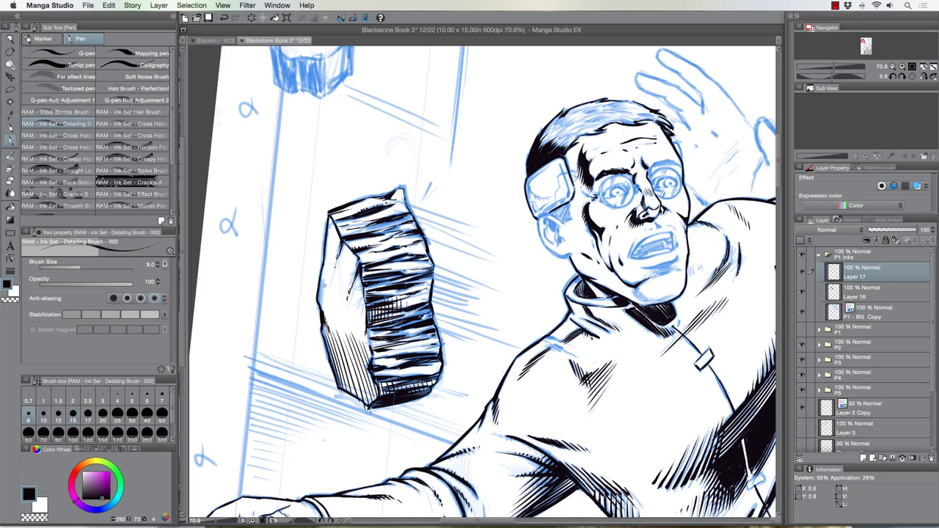
mouse_move(321, 304)
left_mouse_down()
mouse_move(329, 283)
mouse_move(335, 321)
left_mouse_up()
left_click_drag(333, 283, 345, 337)
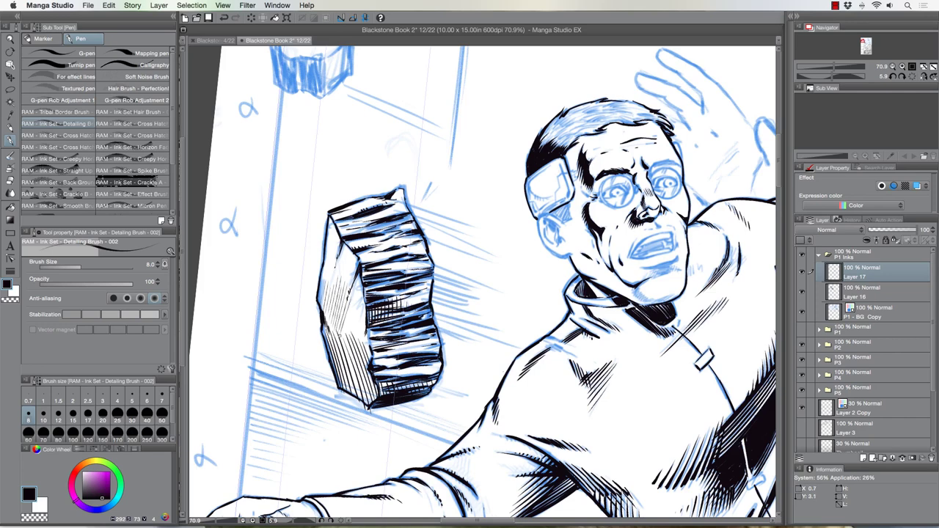
left_click_drag(343, 300, 352, 355)
mouse_move(349, 323)
left_mouse_down()
mouse_move(347, 360)
mouse_move(365, 389)
left_mouse_up()
Step: Set the brush size to 7 and add small cross-hatch strokes to the slab's broken side, at mid-height and near the top
key("bracketleft")
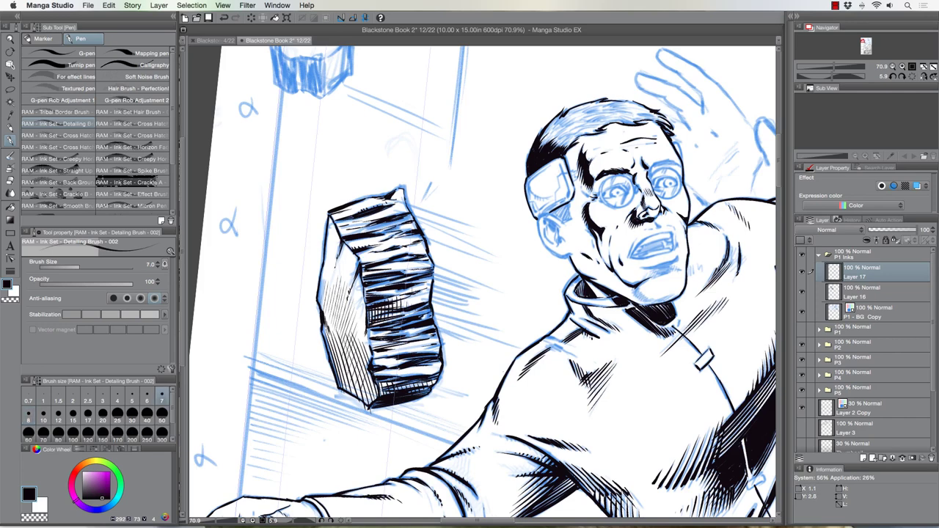
left_click_drag(419, 286, 422, 304)
left_click_drag(421, 288, 425, 303)
left_click_drag(377, 245, 381, 255)
left_click_drag(381, 245, 384, 254)
Step: Straighten the canvas and review the inked slab and figure across the whole panel and closer up
left_click(9, 40)
left_click(336, 234)
left_click(337, 235)
left_click(337, 234)
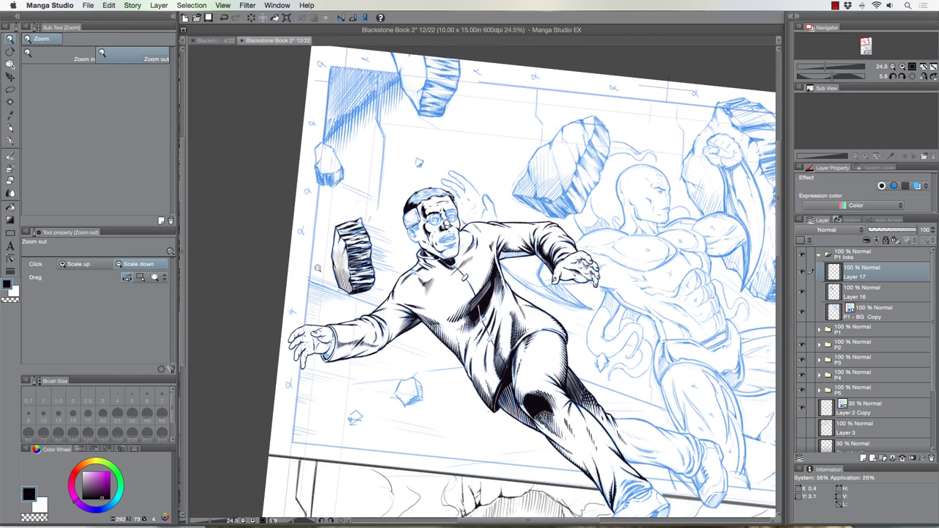
key("r")
left_click_drag(316, 322, 318, 340)
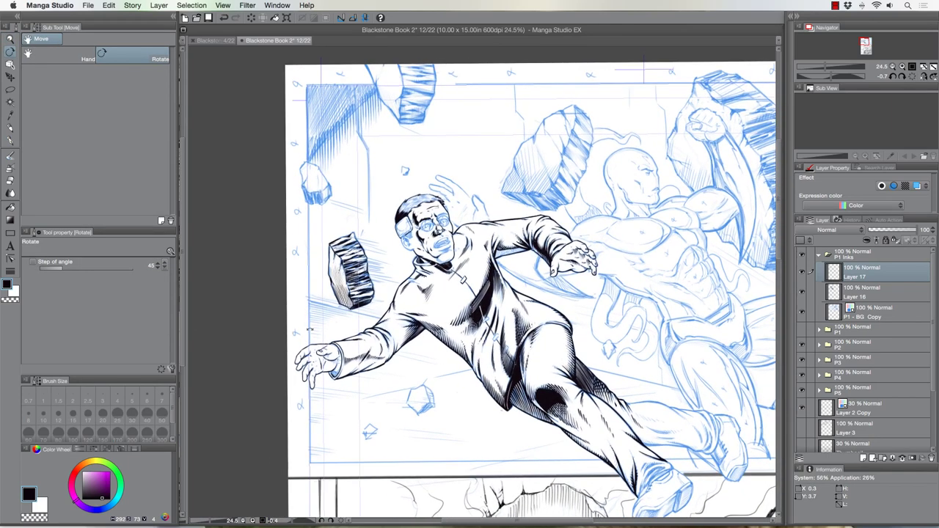
key("slash")
left_click_drag(459, 410, 339, 376)
left_click(338, 376)
left_click(334, 371)
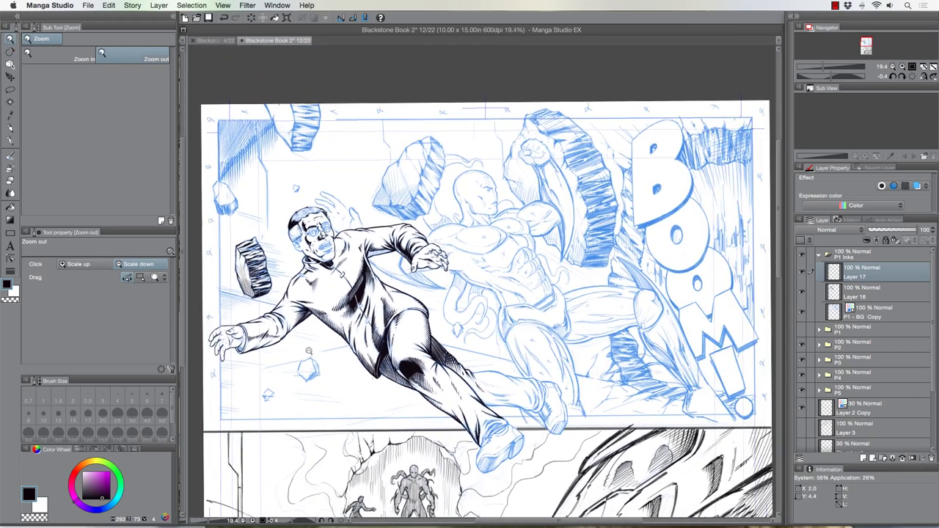
left_click_drag(284, 363, 316, 351)
scroll(317, 368, "up", 3)
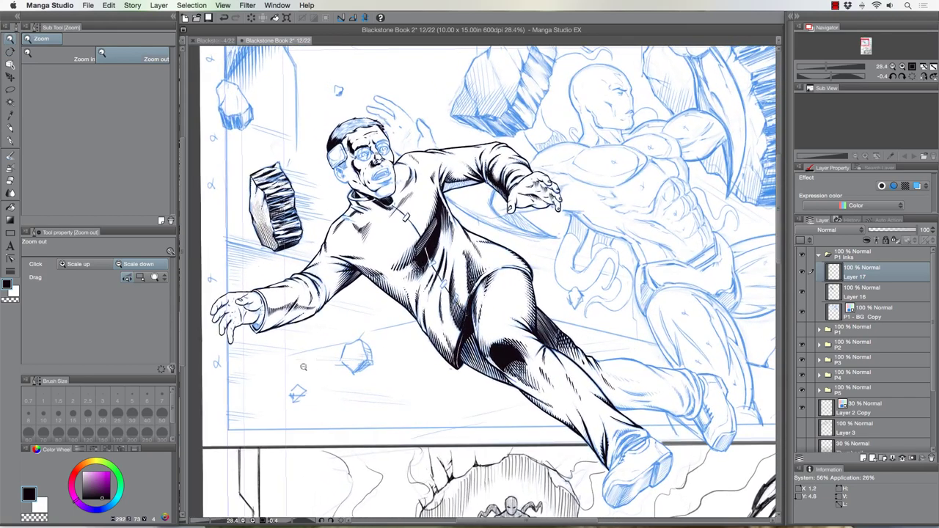